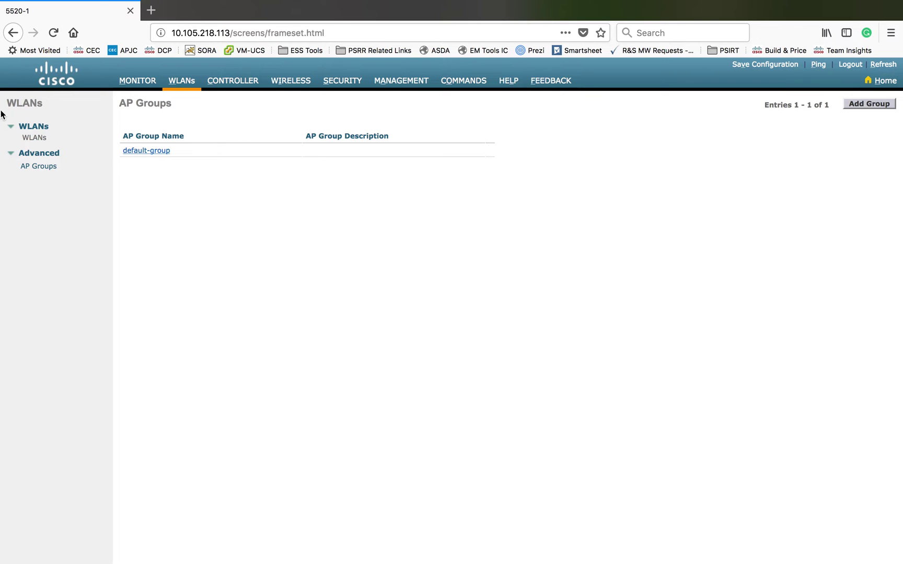
Open a new WLAN form and confirm the ID list reaches 512, keeping ID 4
{"action": "left_click", "coordinate": [38, 139]}
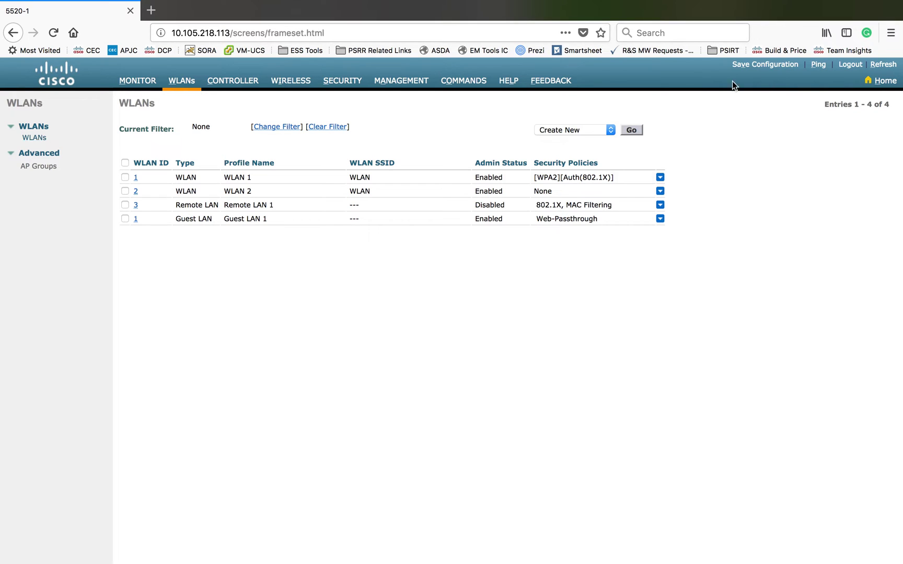
{"action": "left_click", "coordinate": [635, 131]}
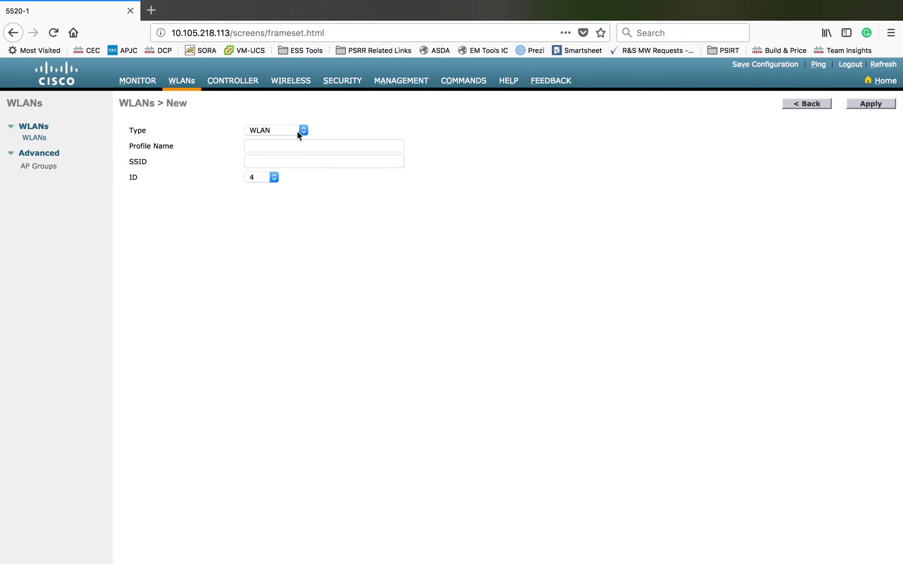
{"action": "left_click", "coordinate": [273, 178]}
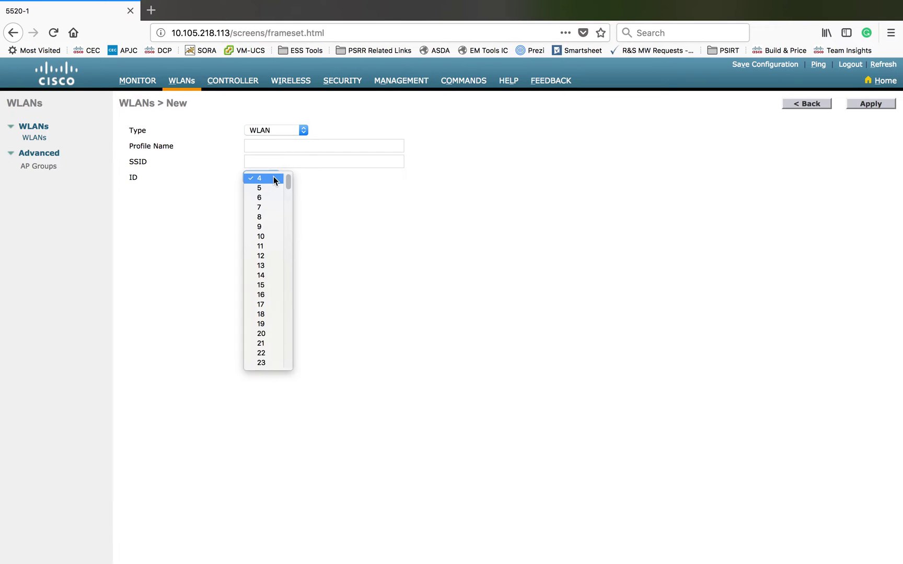
{"action": "left_click_drag", "start_coordinate": [288, 180], "coordinate": [305, 377]}
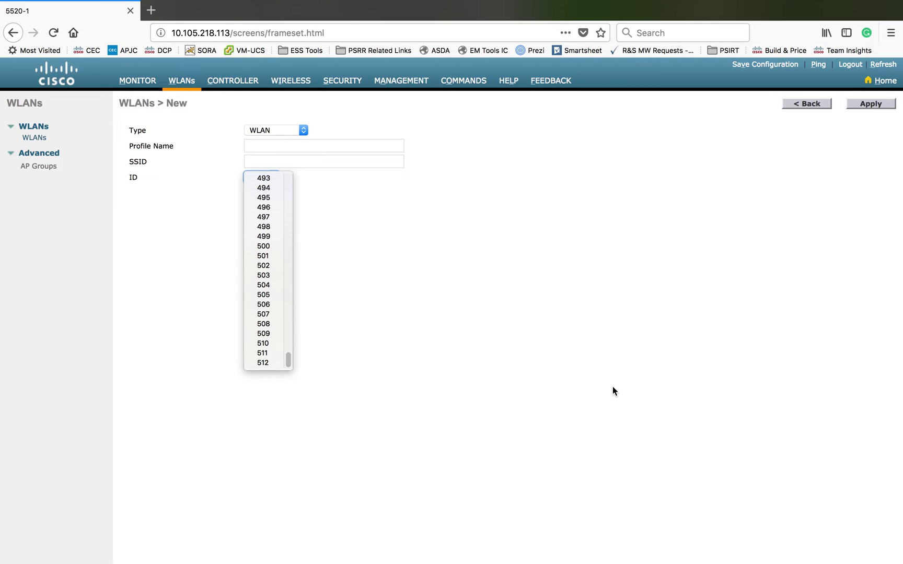
{"action": "left_click", "coordinate": [613, 387]}
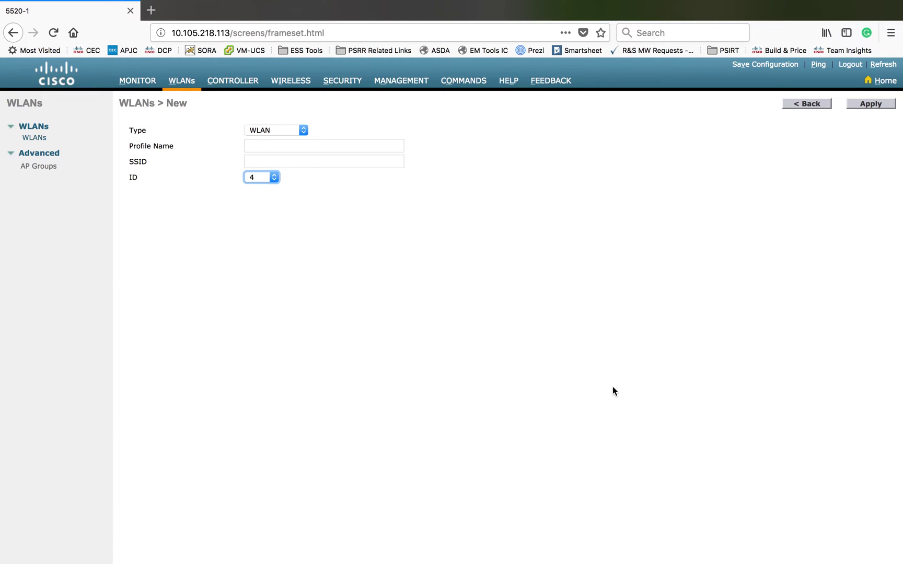
Return to the AP Groups list, which still shows only default-group
{"action": "left_click", "coordinate": [32, 169]}
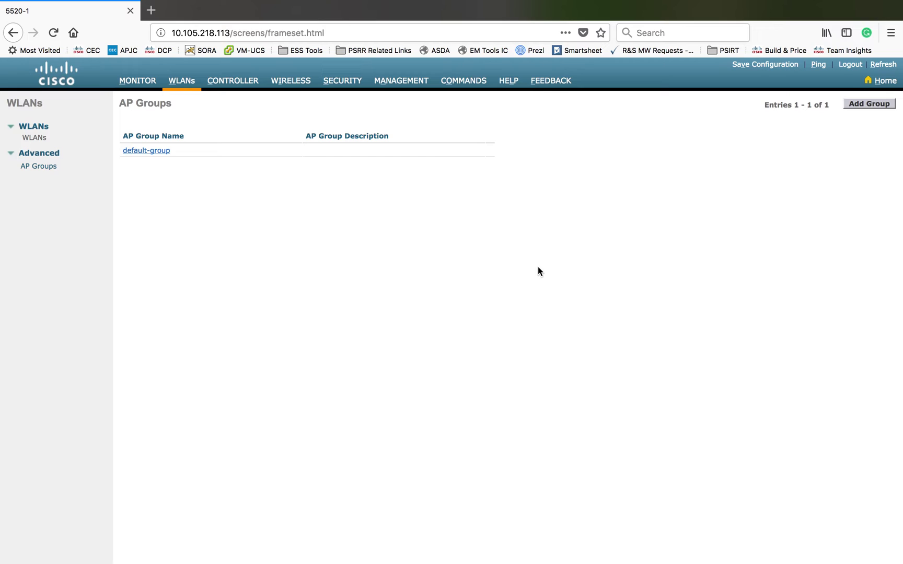
Enter group name APG1 and description 'AP Group 1' and submit the new AP group
{"action": "left_click", "coordinate": [870, 104]}
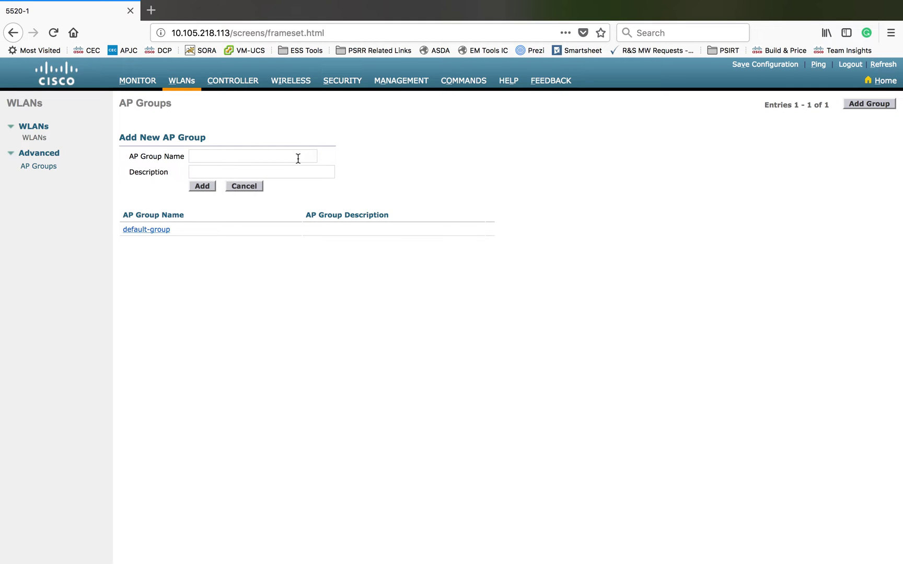
{"action": "left_click", "coordinate": [298, 159]}
{"action": "left_click", "coordinate": [264, 173]}
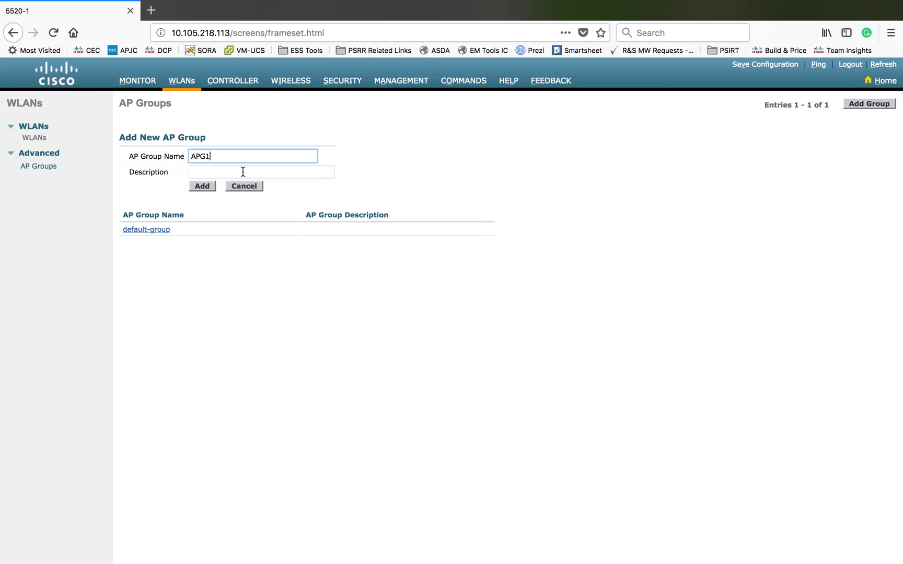
{"action": "type", "text": "1"}
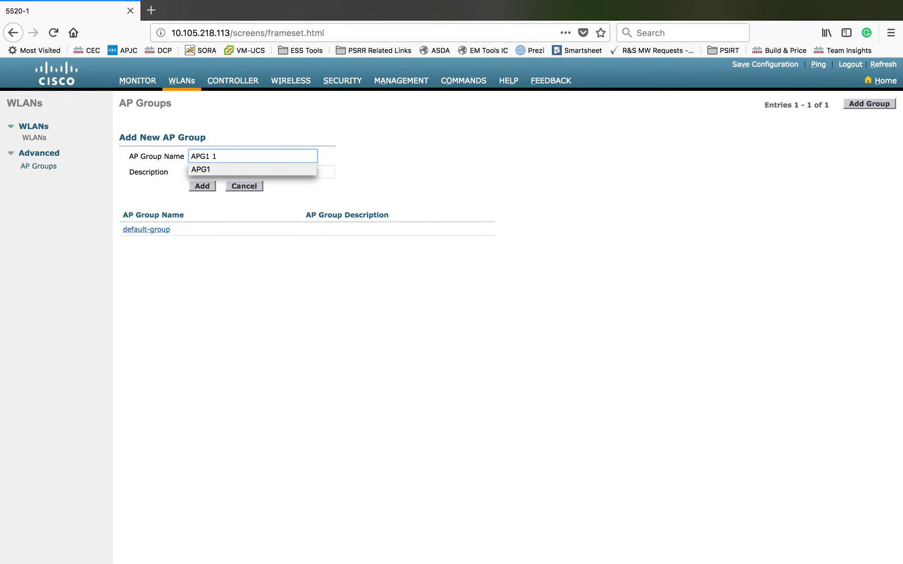
{"action": "left_click", "coordinate": [433, 171]}
{"action": "left_click", "coordinate": [264, 168]}
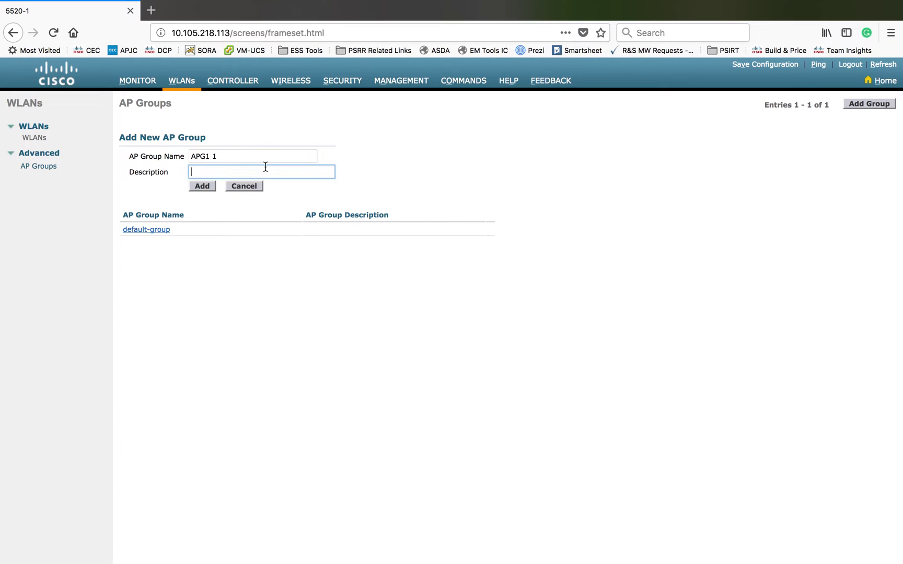
{"action": "left_click", "coordinate": [258, 184]}
{"action": "left_click", "coordinate": [204, 188]}
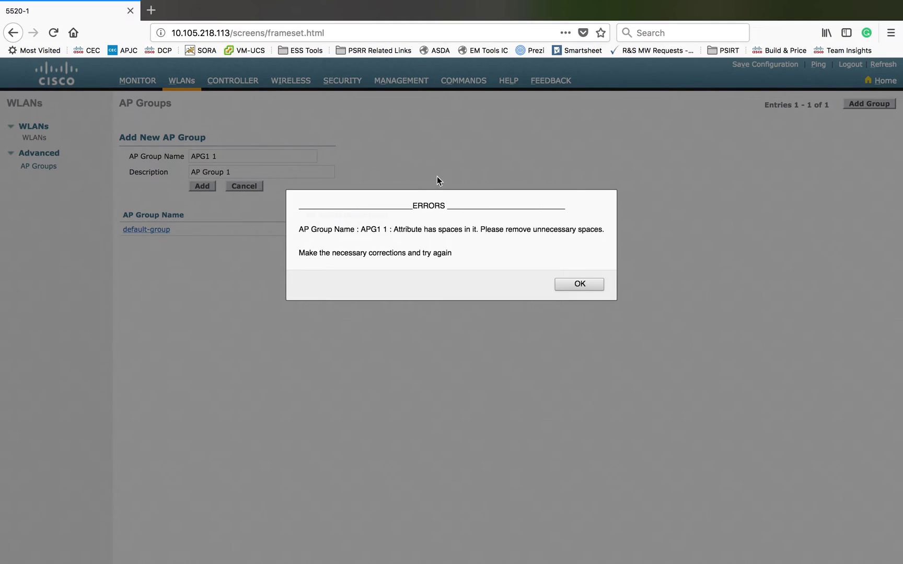
Dismiss the spaces error, correct the name to APG1, and add the group
{"action": "left_click", "coordinate": [592, 285]}
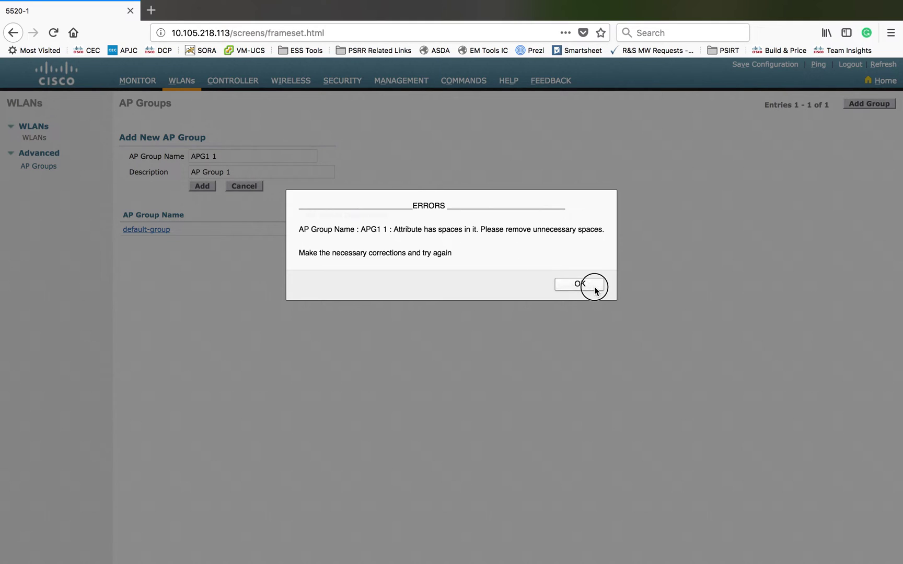
{"action": "left_click", "coordinate": [227, 158]}
{"action": "key", "text": "BackSpace"}
{"action": "key", "text": "BackSpace"}
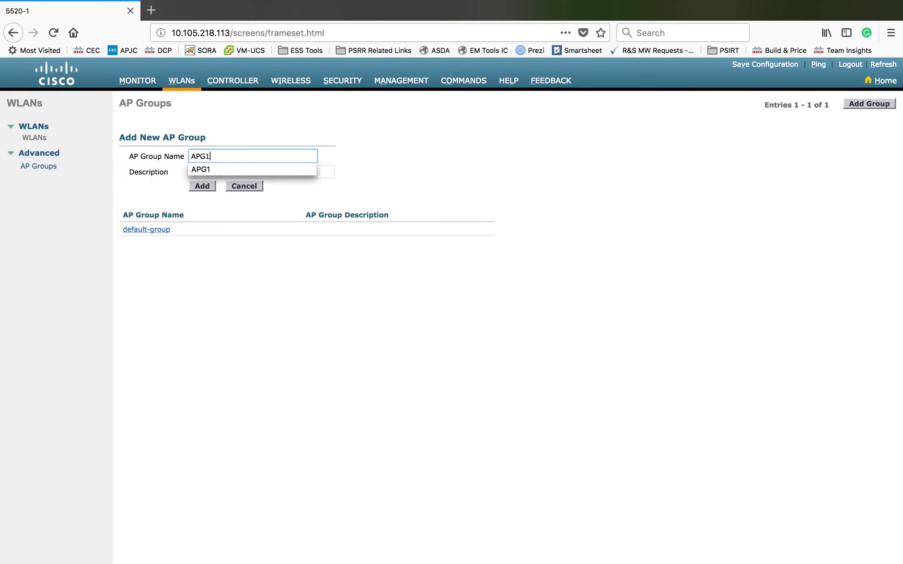
{"action": "left_click", "coordinate": [432, 175]}
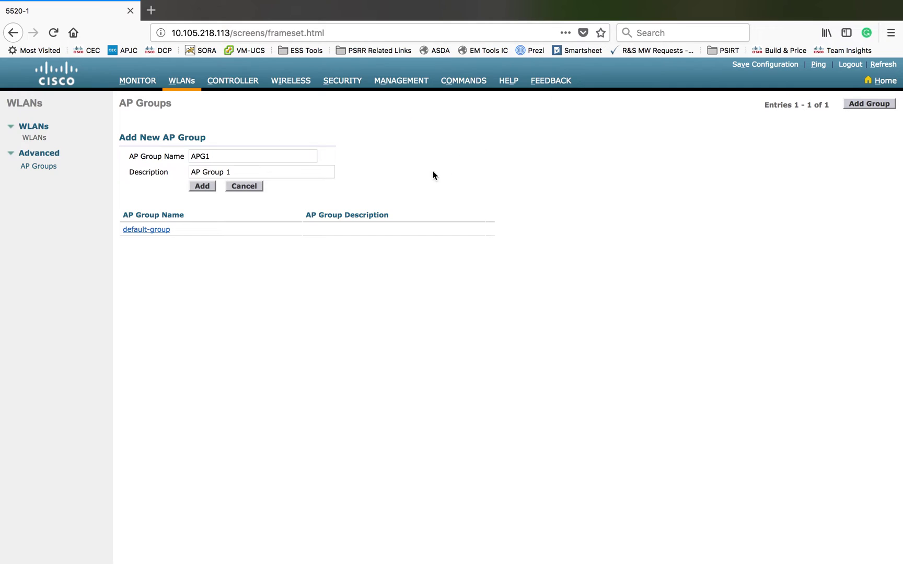
{"action": "left_click", "coordinate": [204, 187]}
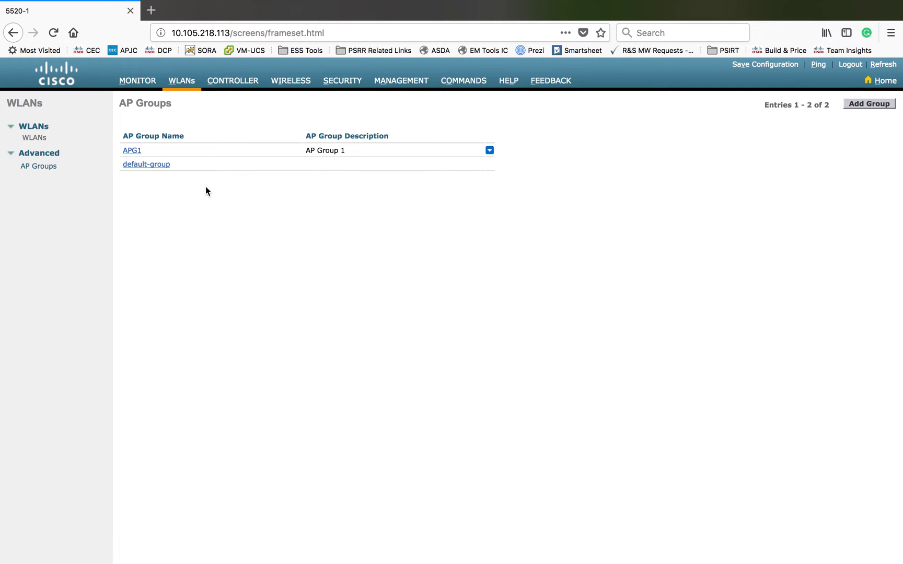
Open APG1's General settings, reviewing description 'AP Group 1' and leaving NAS-ID as none
{"action": "left_click", "coordinate": [132, 151]}
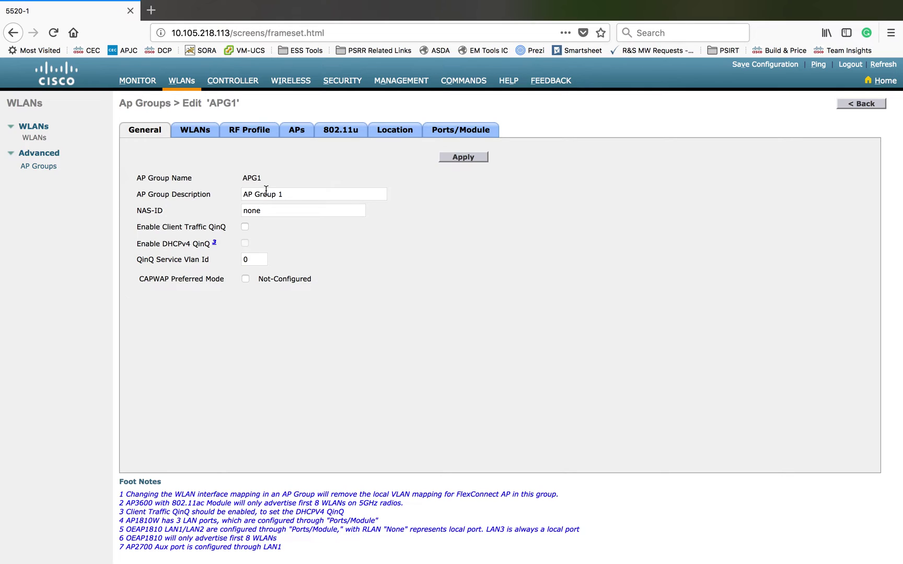
{"action": "double_click", "coordinate": [308, 194]}
{"action": "triple_click", "coordinate": [308, 194]}
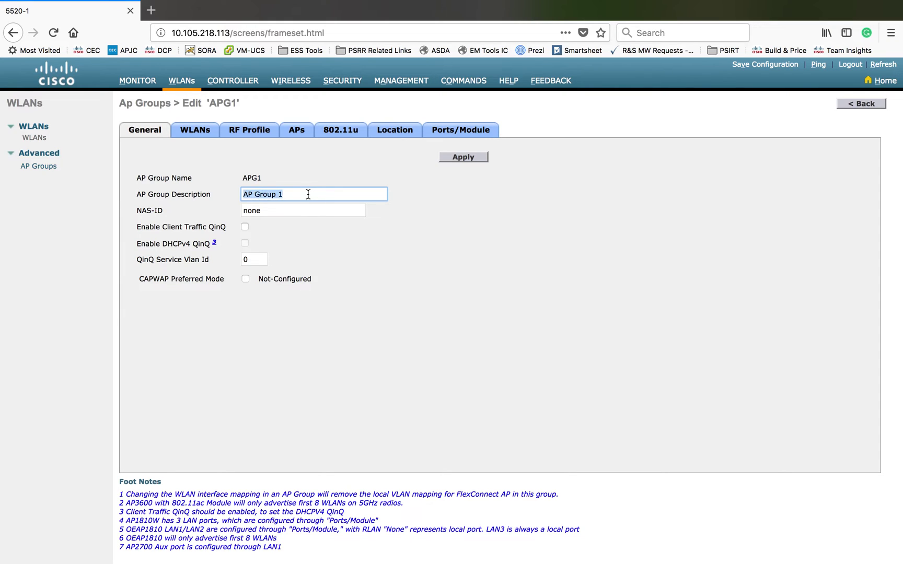
{"action": "key", "text": "Tab"}
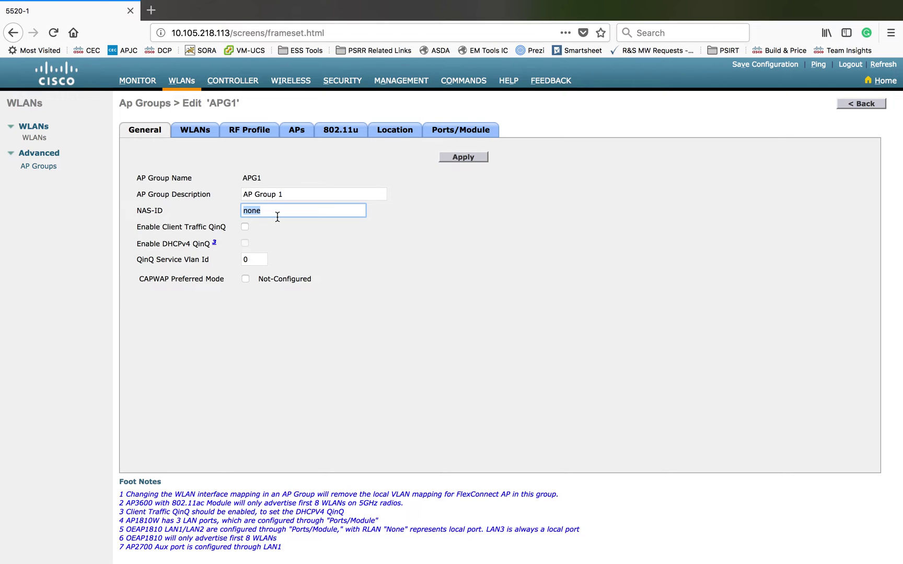
{"action": "left_click", "coordinate": [297, 243]}
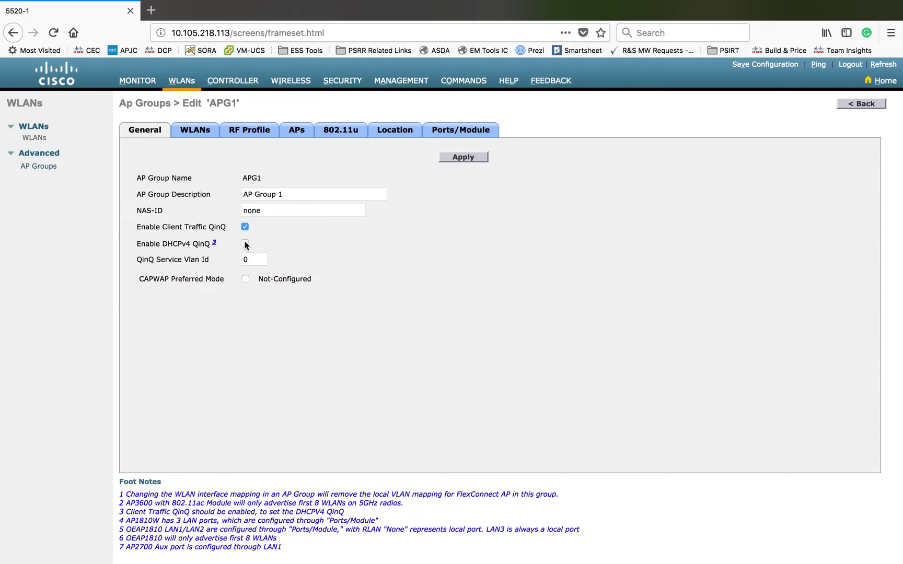
Enable DHCPv4 QinQ and CAPWAP Preferred Mode with ipv4 for APG1
{"action": "left_click", "coordinate": [245, 244]}
{"action": "left_click", "coordinate": [245, 243]}
{"action": "left_click", "coordinate": [245, 244]}
{"action": "left_click", "coordinate": [247, 280]}
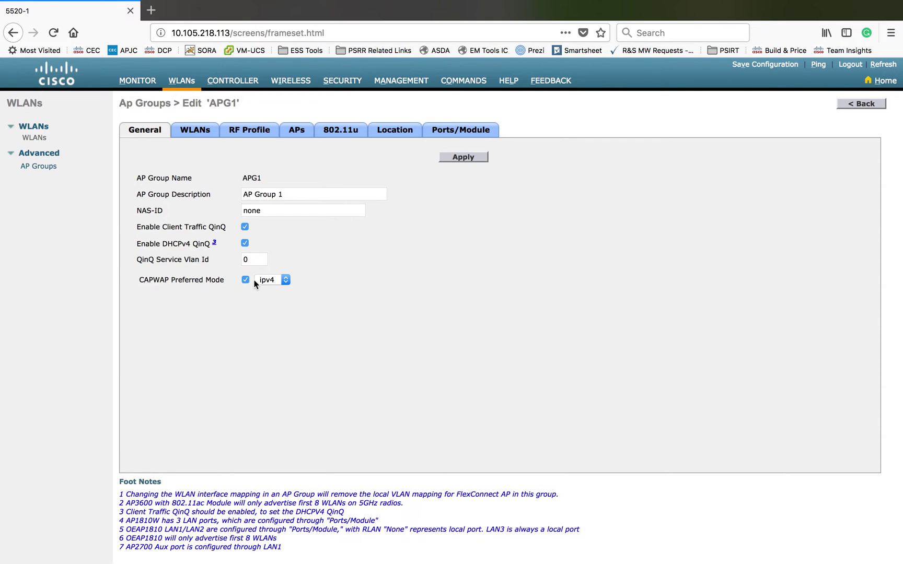
{"action": "left_click", "coordinate": [285, 282]}
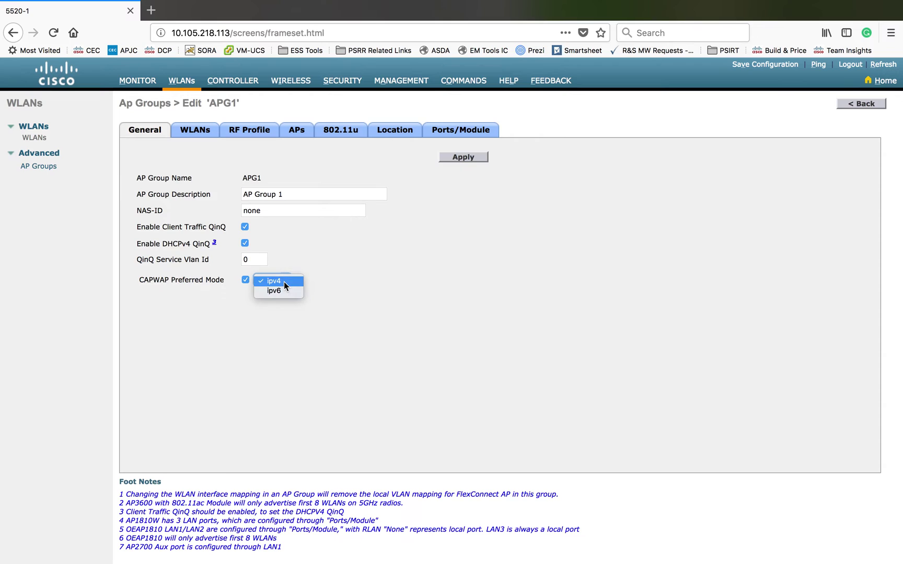
{"action": "left_click", "coordinate": [377, 287]}
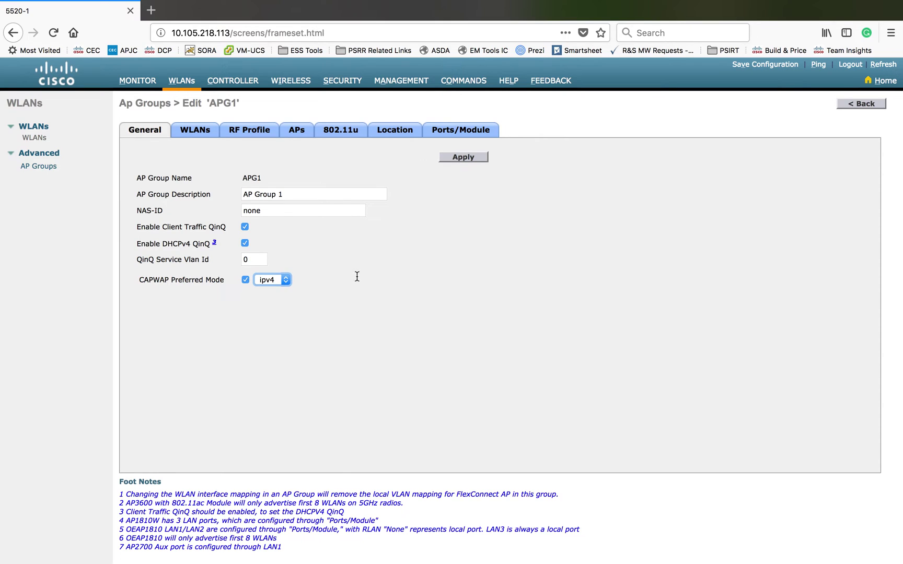
Map WLAN(1) to APG1 on the management interface with SNMP NAC left unchecked
{"action": "left_click", "coordinate": [203, 135]}
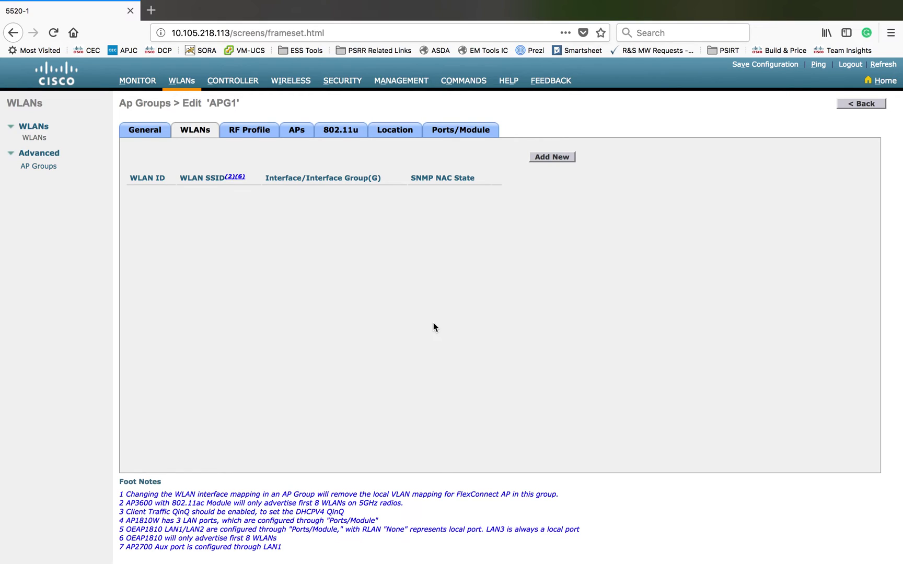
{"action": "left_click", "coordinate": [558, 163]}
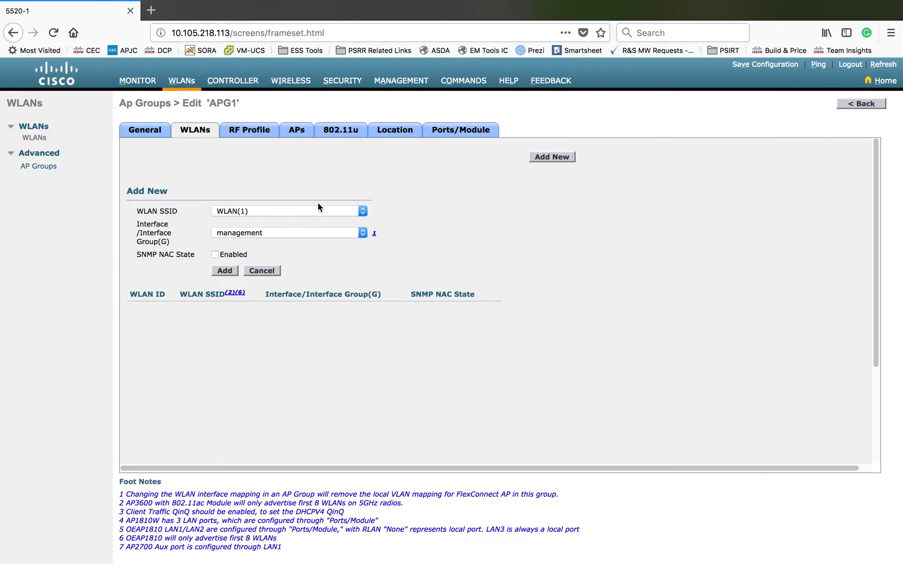
{"action": "left_click", "coordinate": [363, 213]}
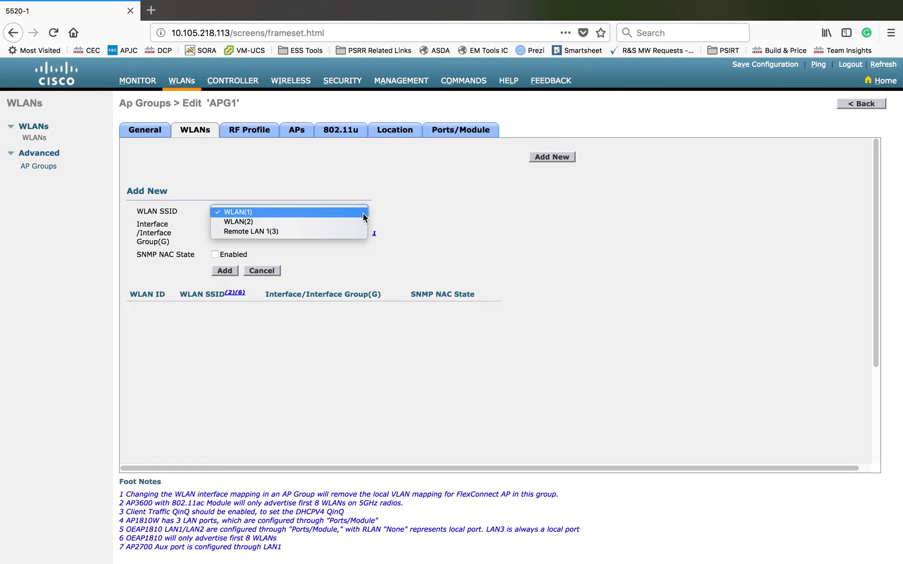
{"action": "left_click", "coordinate": [433, 205]}
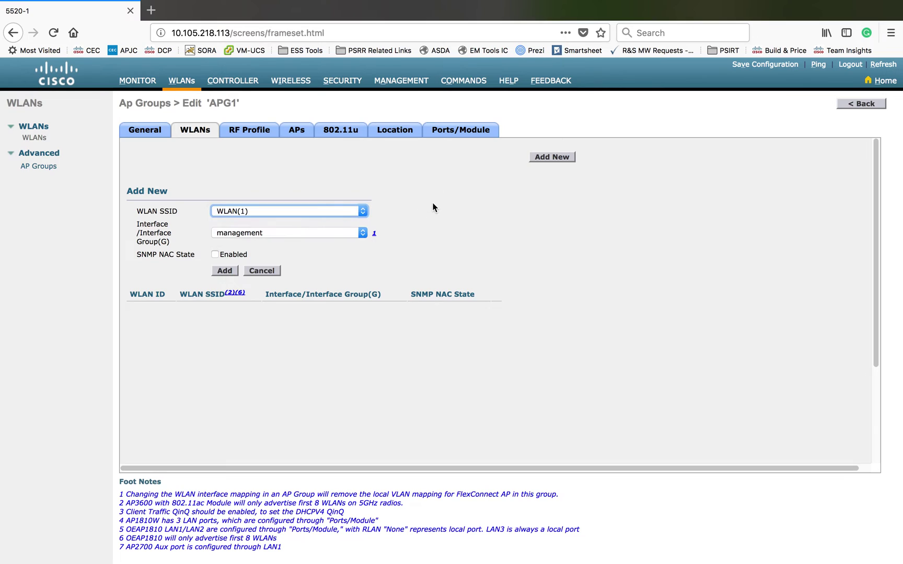
{"action": "left_click", "coordinate": [361, 233]}
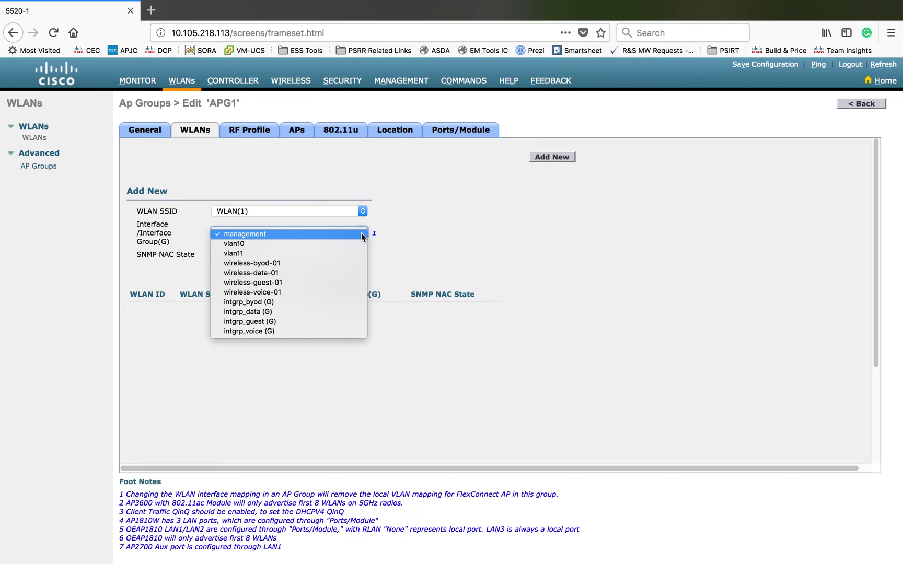
{"action": "left_click", "coordinate": [535, 233]}
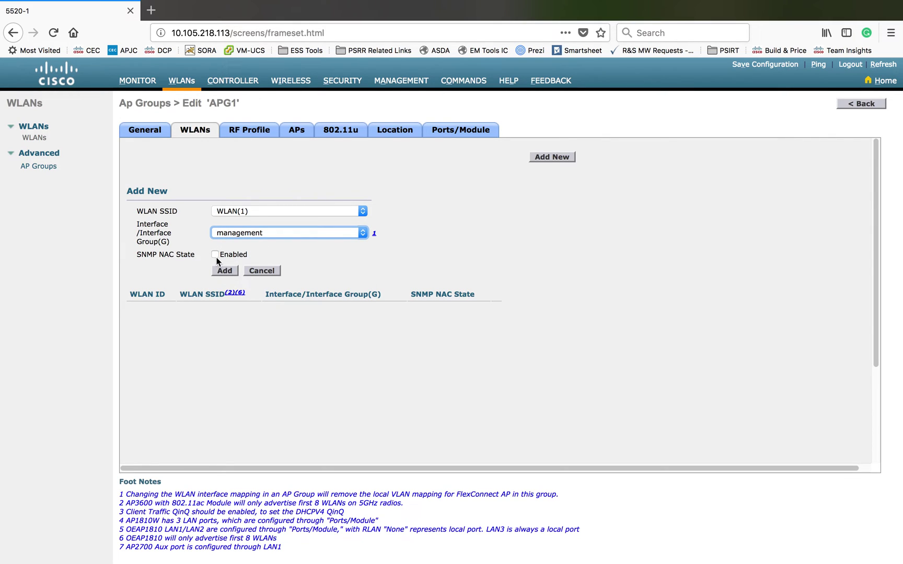
{"action": "left_click", "coordinate": [215, 256]}
{"action": "left_click", "coordinate": [215, 256]}
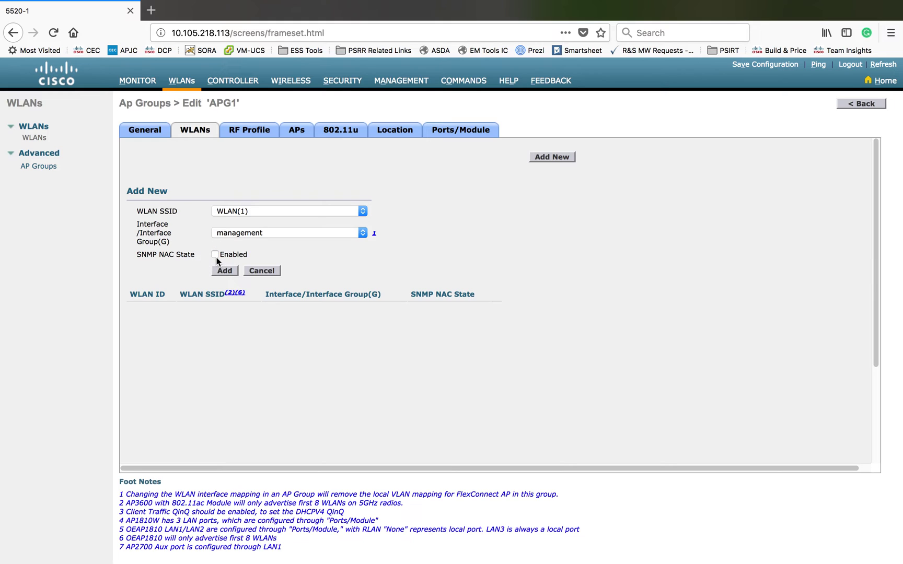
{"action": "left_click", "coordinate": [220, 269]}
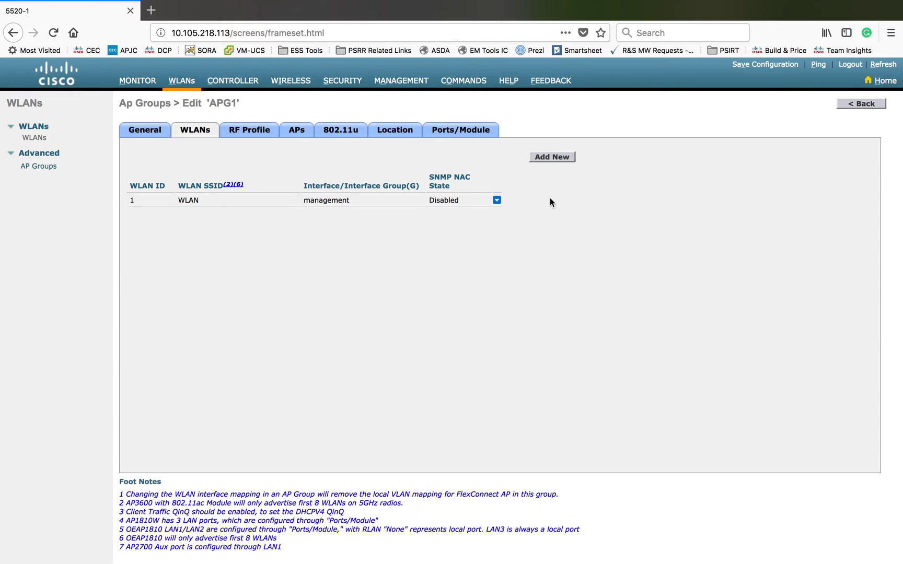
Create a WLAN with profile name and SSID 'WLAN 512' and return to the WLANs list
{"action": "left_click", "coordinate": [182, 87]}
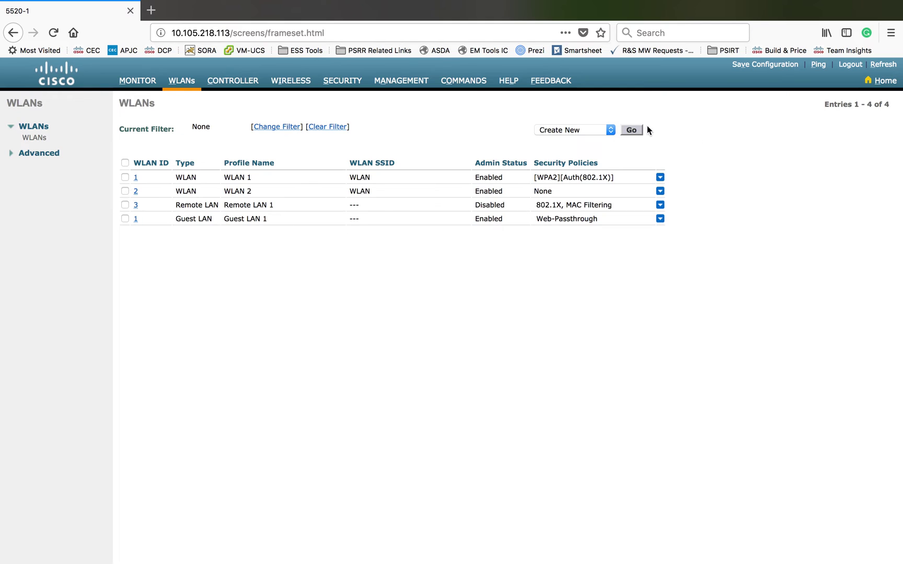
{"action": "left_click", "coordinate": [639, 130]}
{"action": "left_click", "coordinate": [277, 146]}
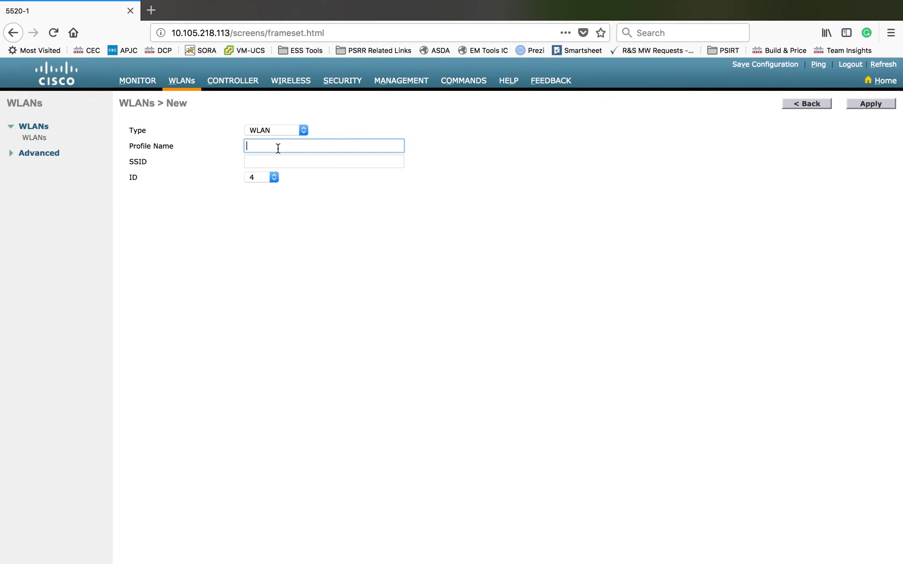
{"action": "left_click", "coordinate": [301, 221]}
{"action": "key", "text": "BackSpace"}
{"action": "type", "text": "512"}
{"action": "key", "text": "super+a"}
{"action": "key", "text": "super+c"}
{"action": "left_click", "coordinate": [284, 163]}
{"action": "key", "text": "super+v"}
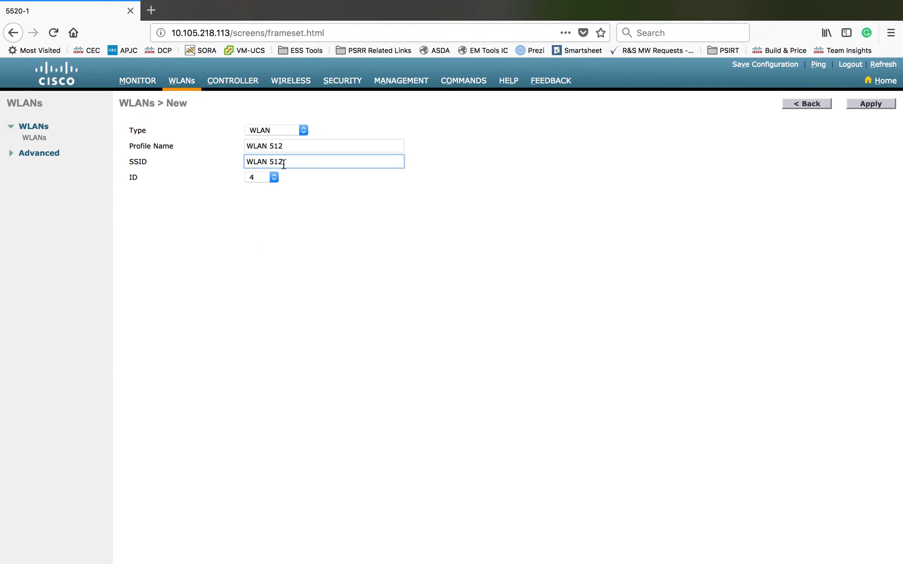
{"action": "left_click", "coordinate": [872, 107]}
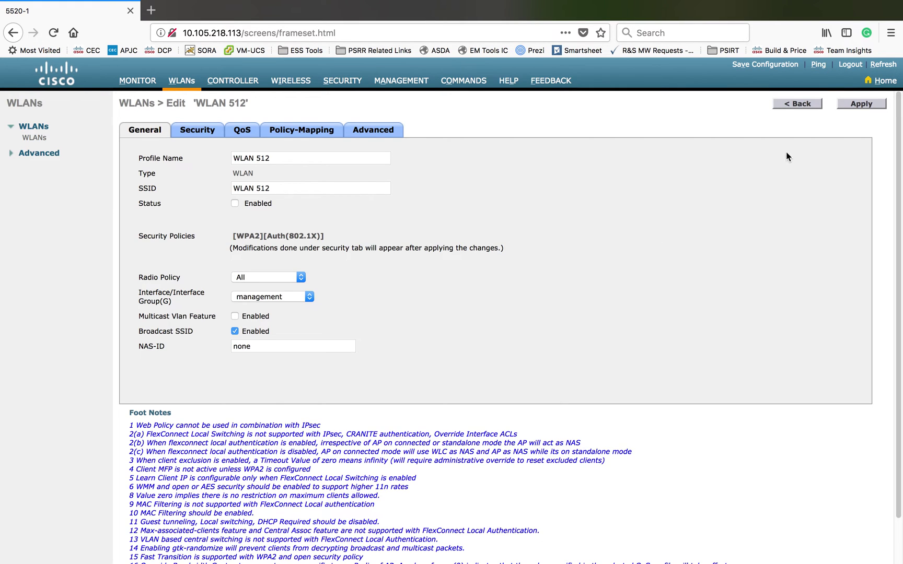
{"action": "left_click", "coordinate": [796, 103]}
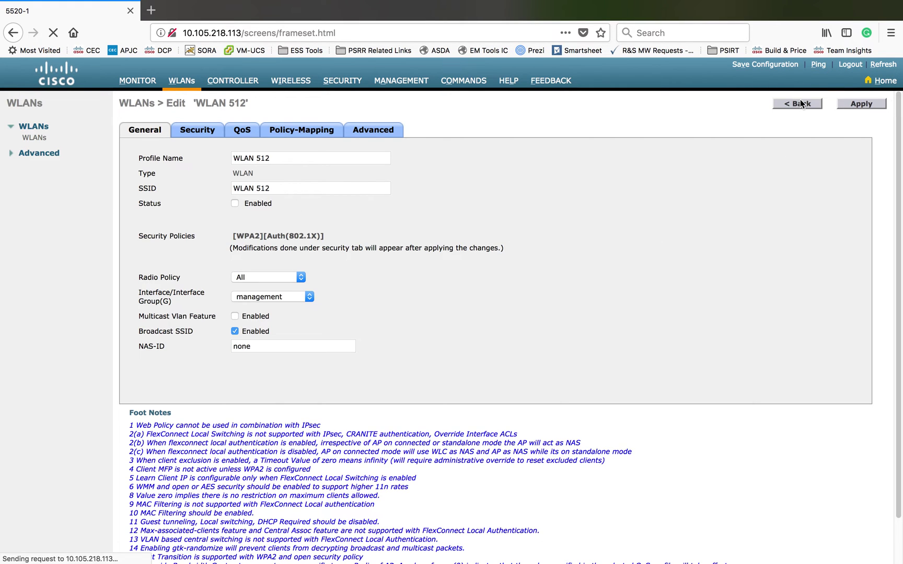
{"action": "left_click", "coordinate": [44, 156]}
Map WLAN 512(4) to APG1 and highlight the WLAN 1 and WLAN 512 rows
{"action": "left_click", "coordinate": [39, 166]}
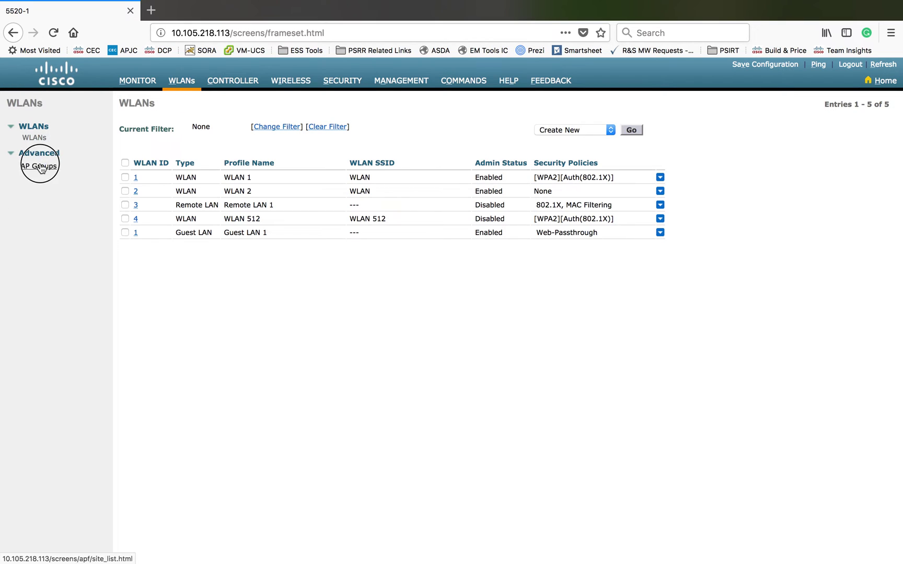
{"action": "left_click", "coordinate": [132, 150]}
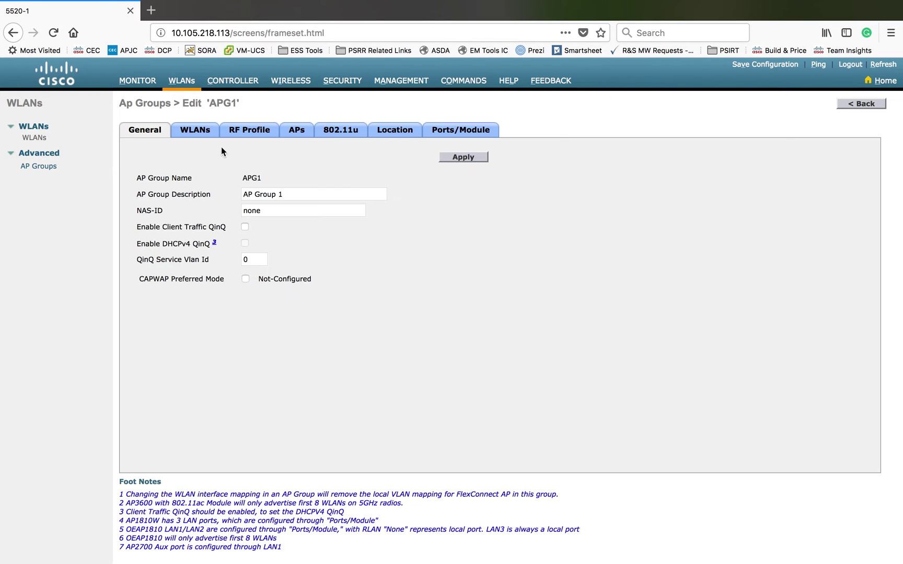
{"action": "left_click", "coordinate": [195, 130]}
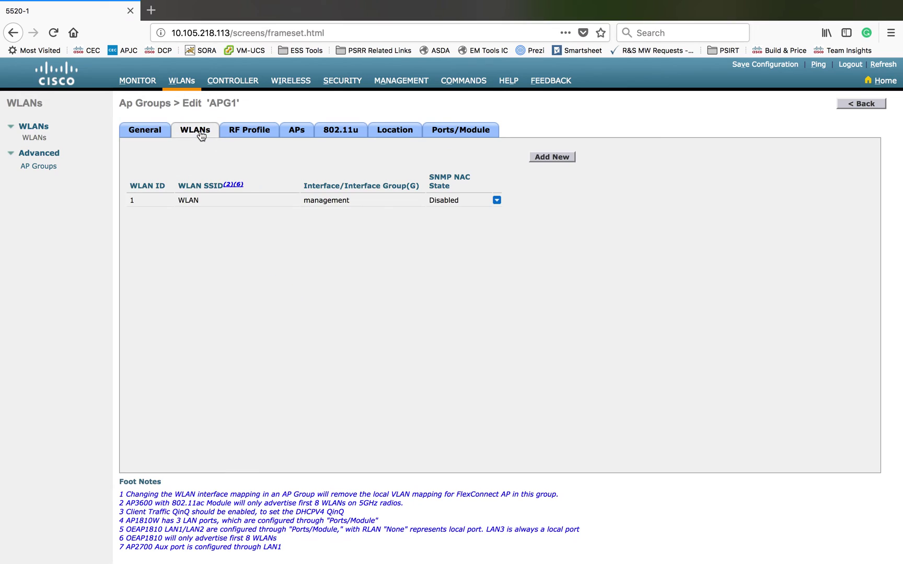
{"action": "left_click", "coordinate": [552, 157]}
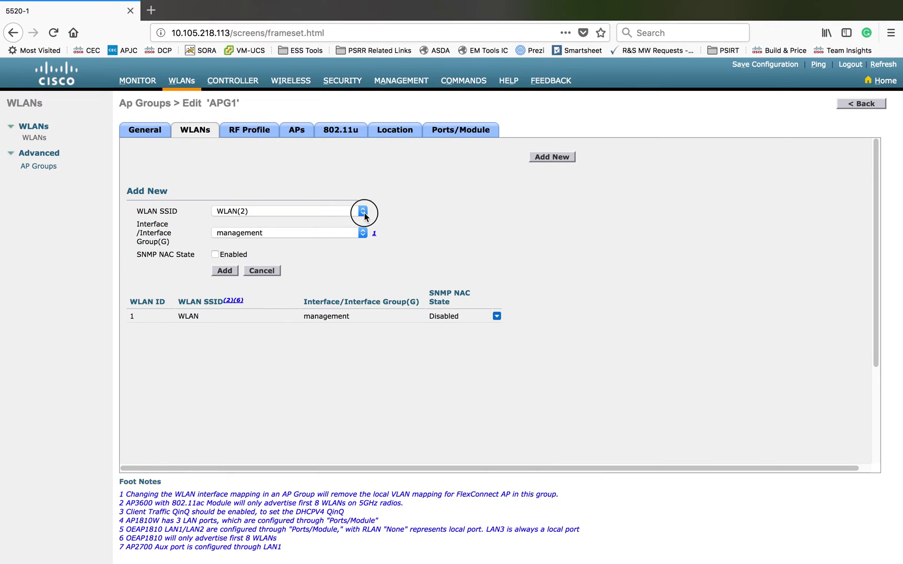
{"action": "left_click", "coordinate": [362, 211]}
{"action": "left_click", "coordinate": [342, 232]}
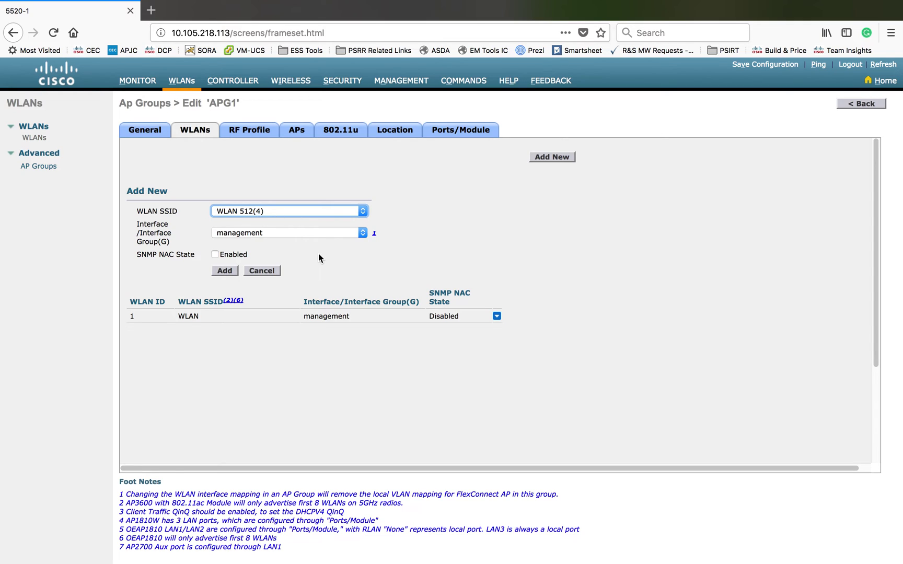
{"action": "left_click", "coordinate": [224, 272]}
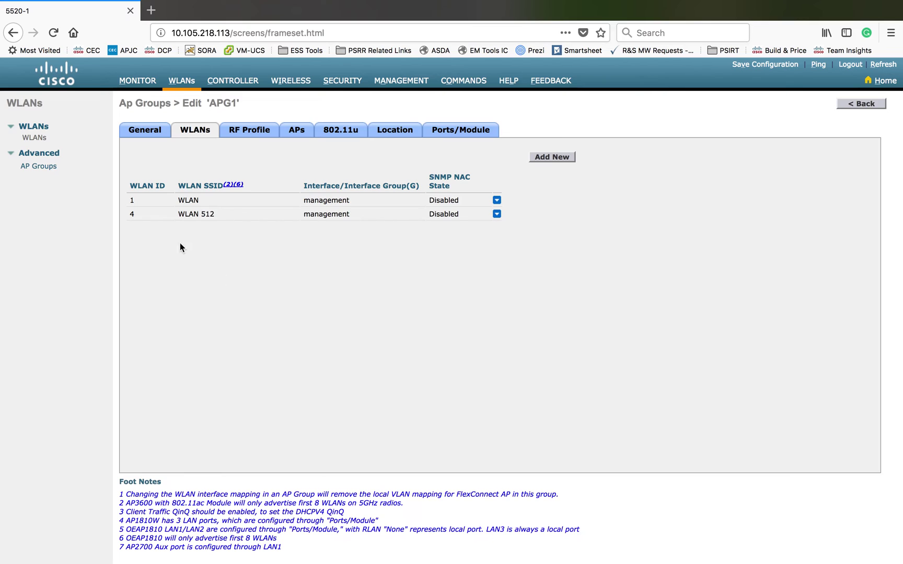
{"action": "double_click", "coordinate": [193, 201]}
{"action": "double_click", "coordinate": [207, 214]}
On APG1's RF Profile tab, choose Typical-Client-Density-802.11a for 802.11a
{"action": "left_click", "coordinate": [254, 137]}
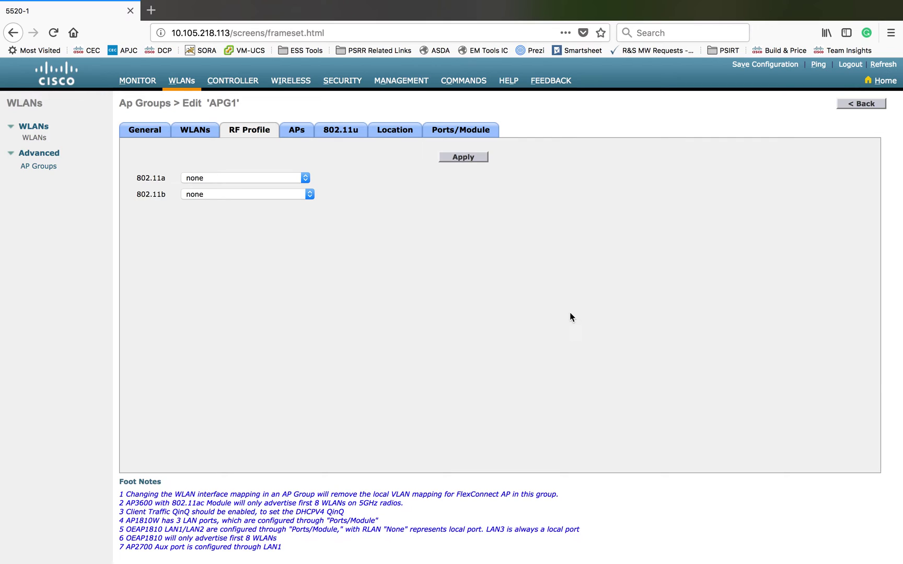
{"action": "left_click", "coordinate": [307, 179]}
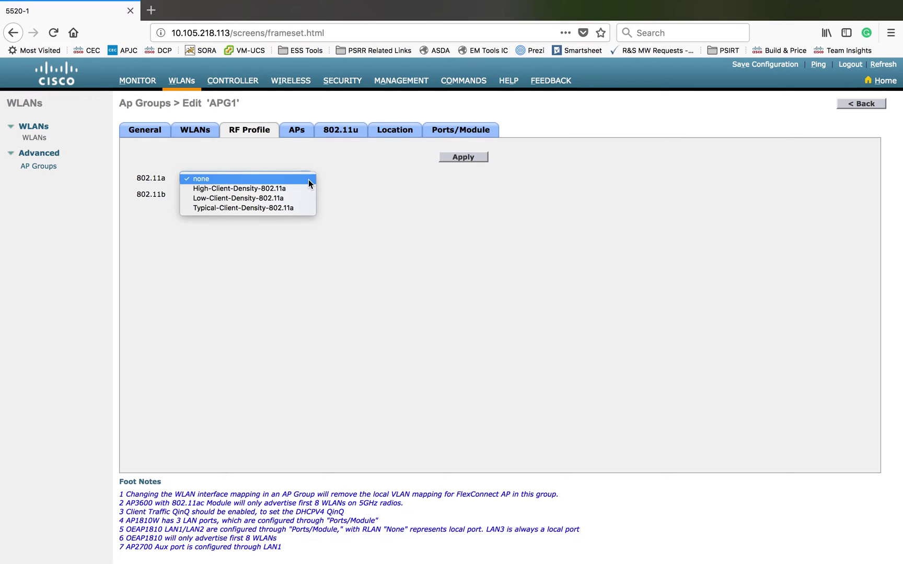
{"action": "left_click", "coordinate": [299, 209]}
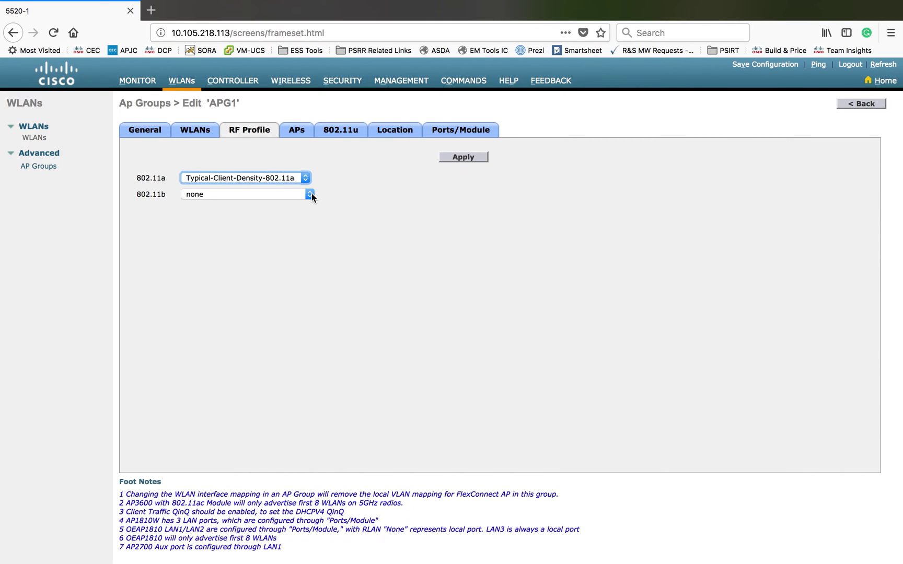
{"action": "left_click", "coordinate": [311, 194]}
Pick Low-Client-Density-802.11bg as the 802.11b RF profile
{"action": "left_click", "coordinate": [294, 214]}
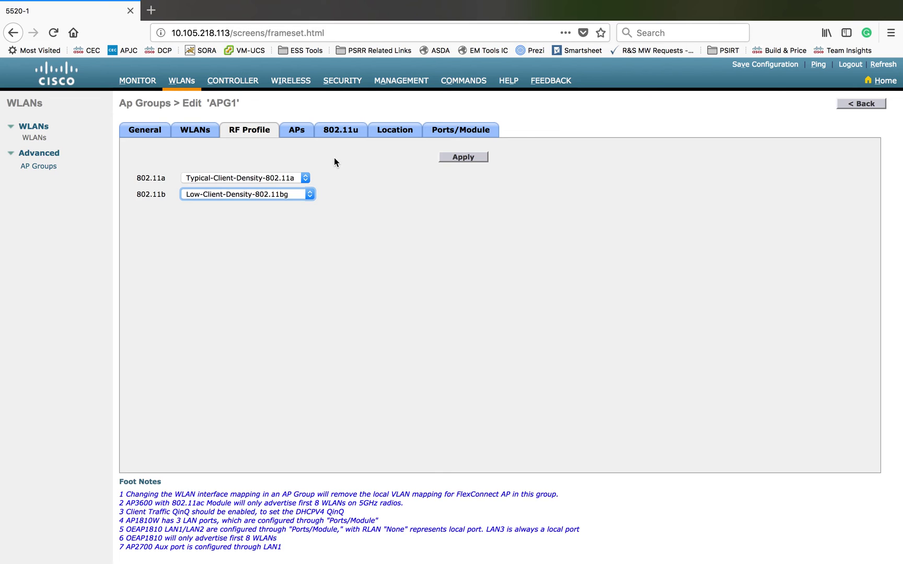
On APG1's APs tab, select AP-Flex-1 and add it to the group
{"action": "left_click", "coordinate": [299, 134]}
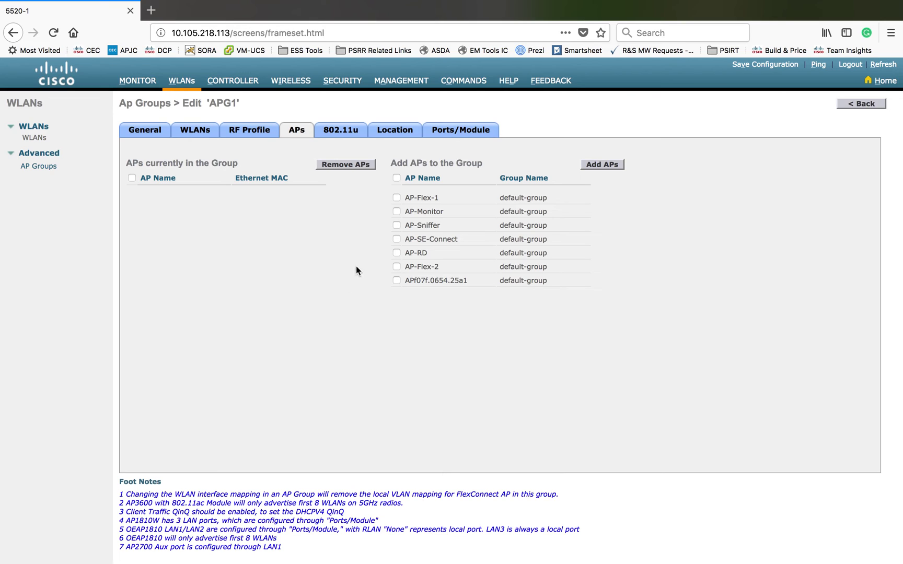
{"action": "left_click", "coordinate": [398, 201]}
{"action": "left_click", "coordinate": [604, 164]}
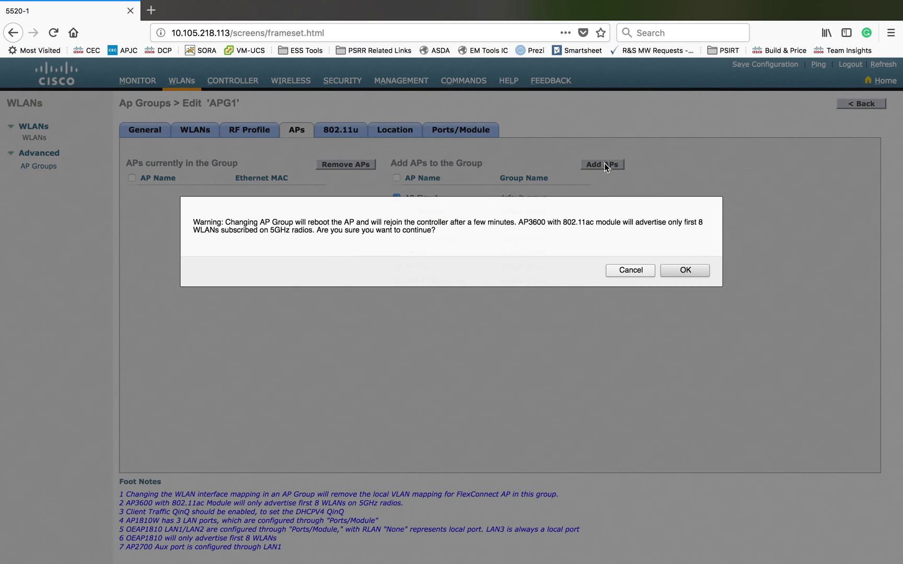
Accept the reboot warning to move AP-Flex-1 into APG1, then review APG1's APs and 802.11u venue settings
{"action": "left_click", "coordinate": [685, 270]}
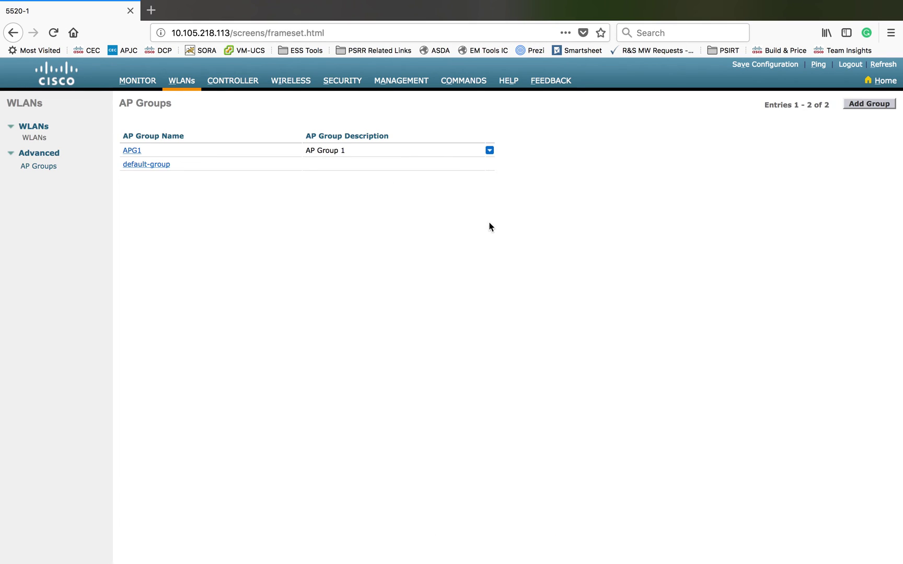
{"action": "left_click", "coordinate": [126, 153]}
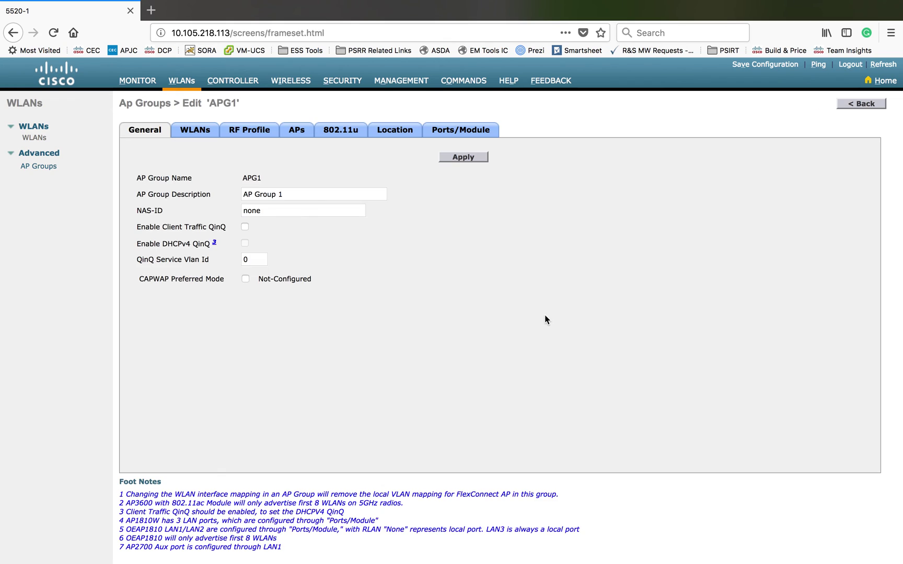
{"action": "left_click", "coordinate": [296, 137]}
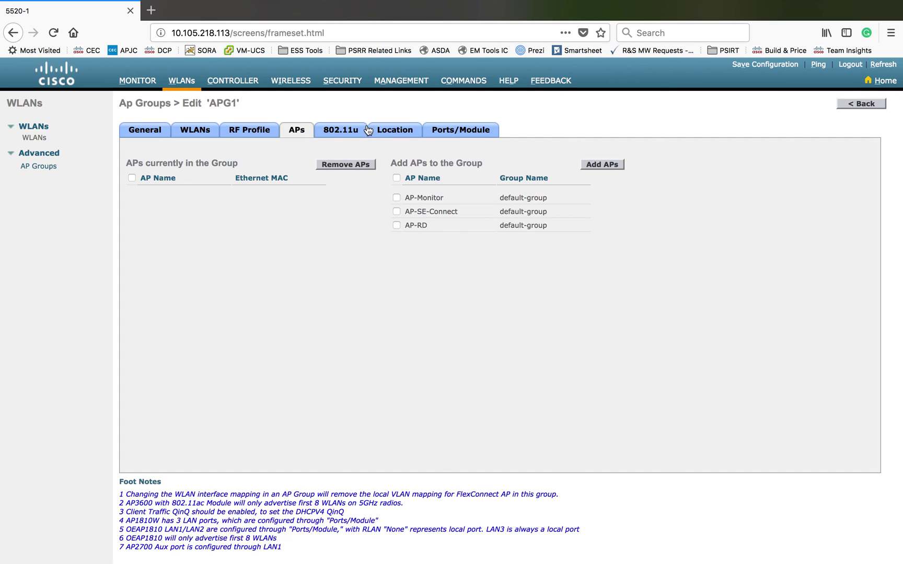
{"action": "left_click", "coordinate": [343, 135]}
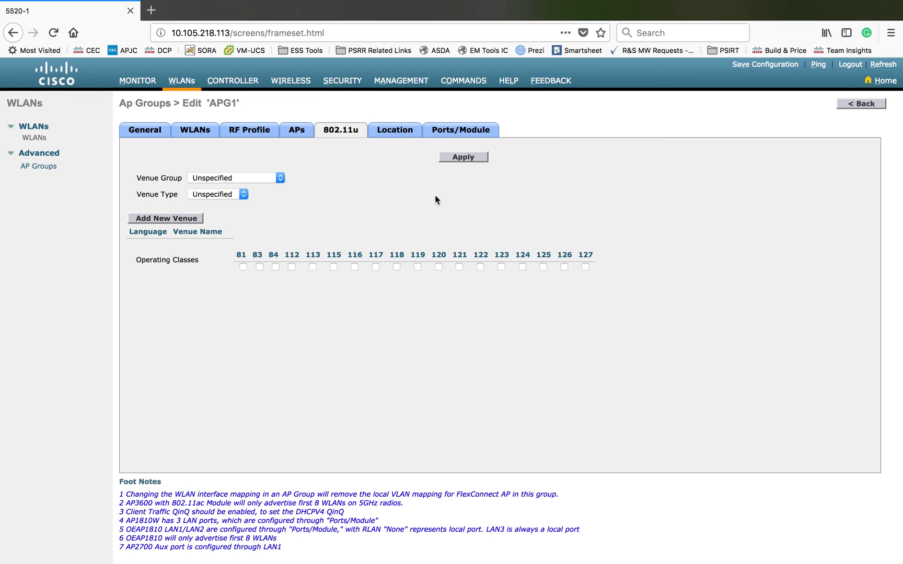
Keep APG1's Venue Group Unspecified and view its Location settings (Hyperlocation disabled, RSSI -100, NTP 1.1.1.1)
{"action": "left_click", "coordinate": [279, 179]}
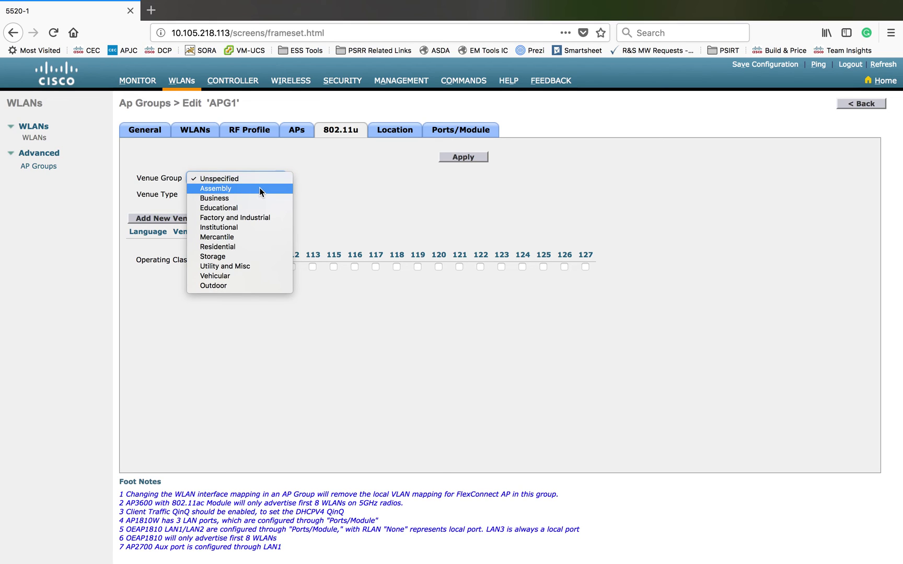
{"action": "left_click", "coordinate": [387, 171]}
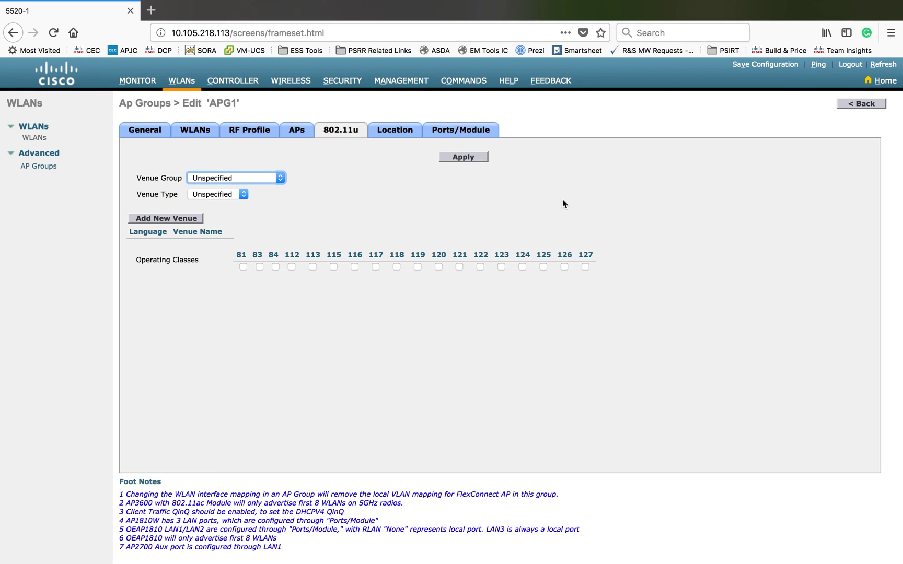
{"action": "left_click", "coordinate": [392, 135]}
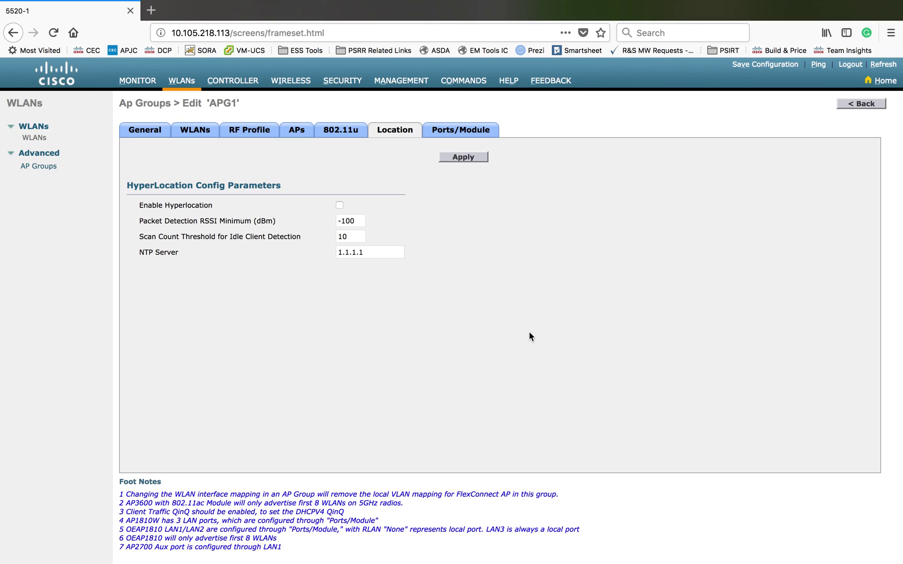
Review APG1's Ports/Module and General tabs, then go to the Wireless All APs list of four APs
{"action": "left_click", "coordinate": [468, 140]}
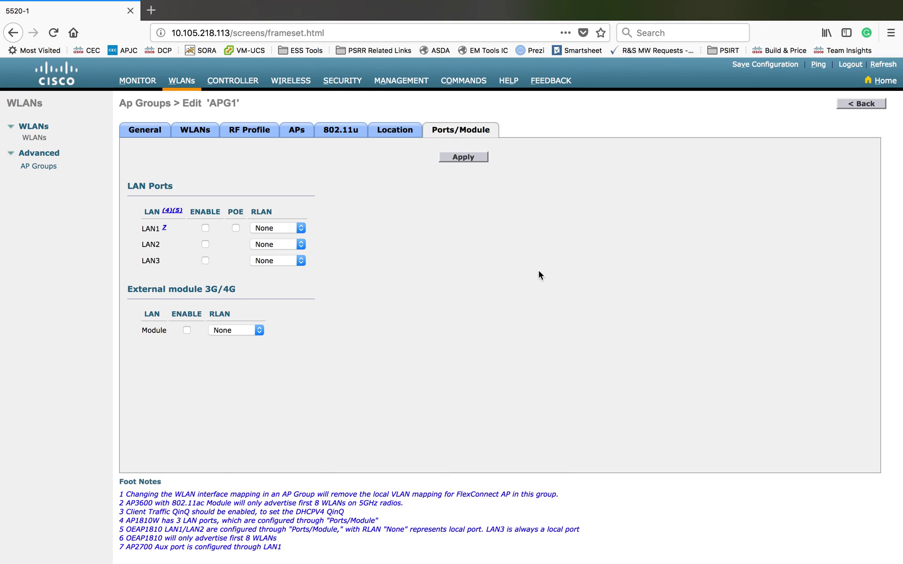
{"action": "left_click", "coordinate": [155, 130]}
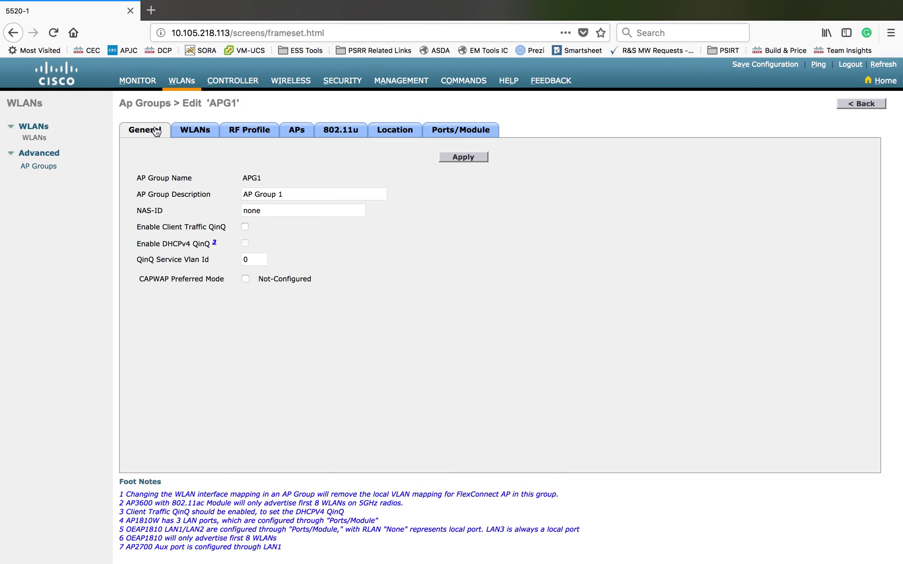
{"action": "left_click", "coordinate": [291, 81]}
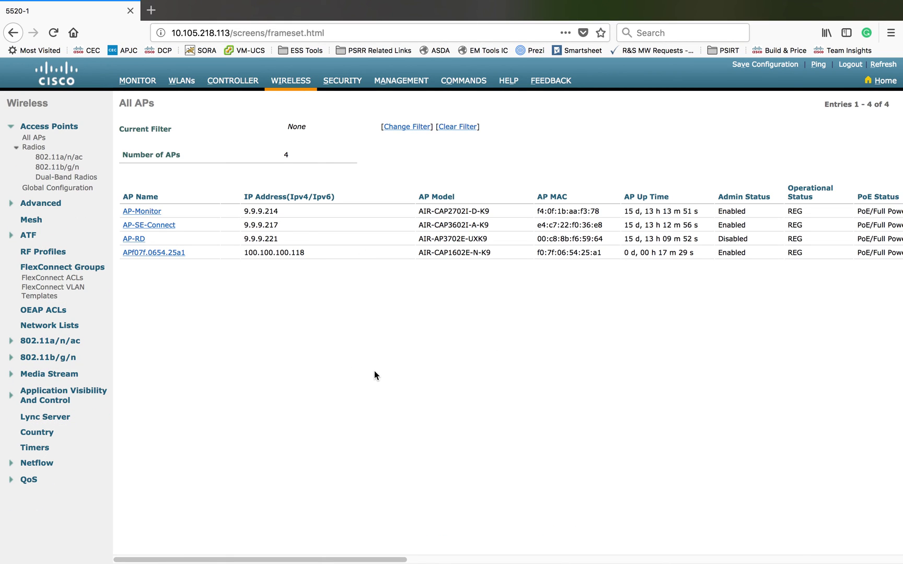
Go through WLANs > Advanced > AP Groups to APG1's APs tab, showing all four APs in default-group
{"action": "left_click", "coordinate": [183, 84]}
{"action": "left_click", "coordinate": [46, 154]}
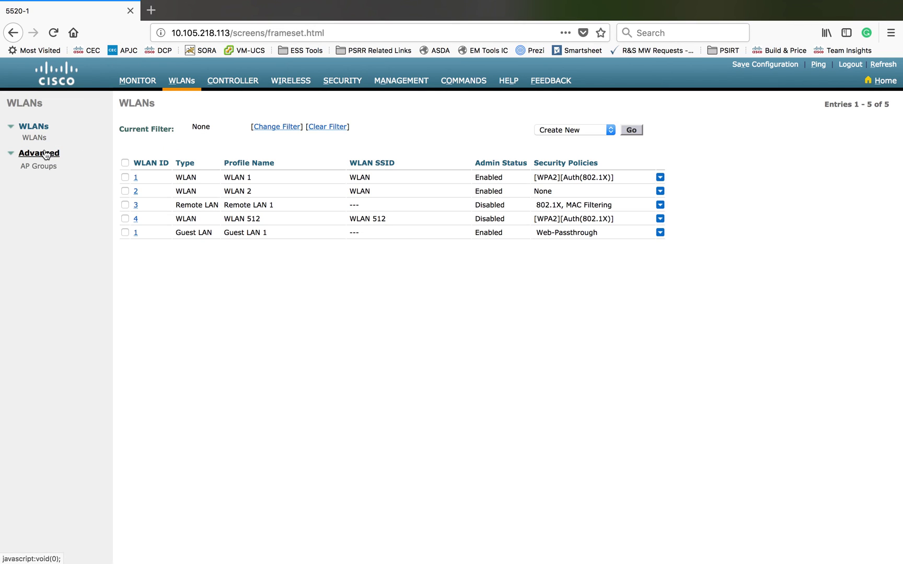
{"action": "left_click", "coordinate": [37, 167]}
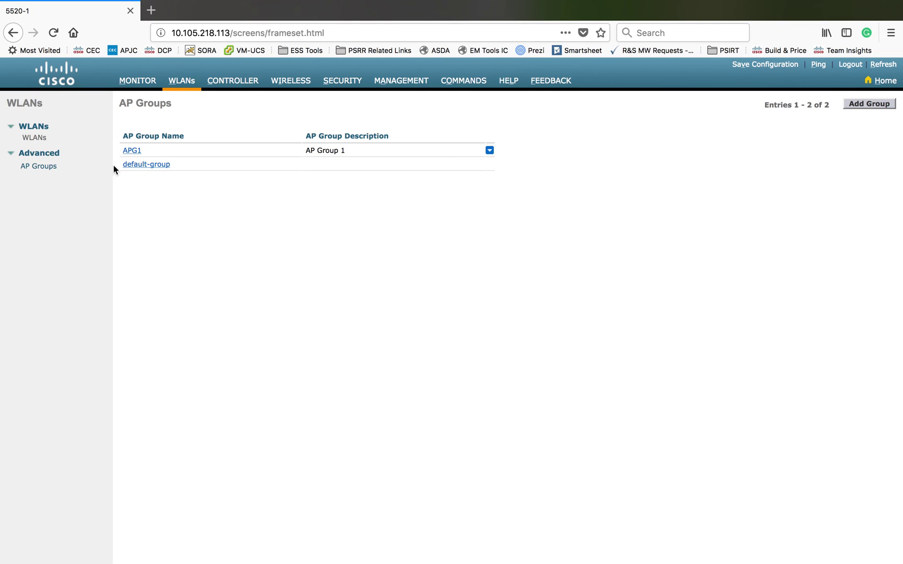
{"action": "left_click", "coordinate": [128, 150]}
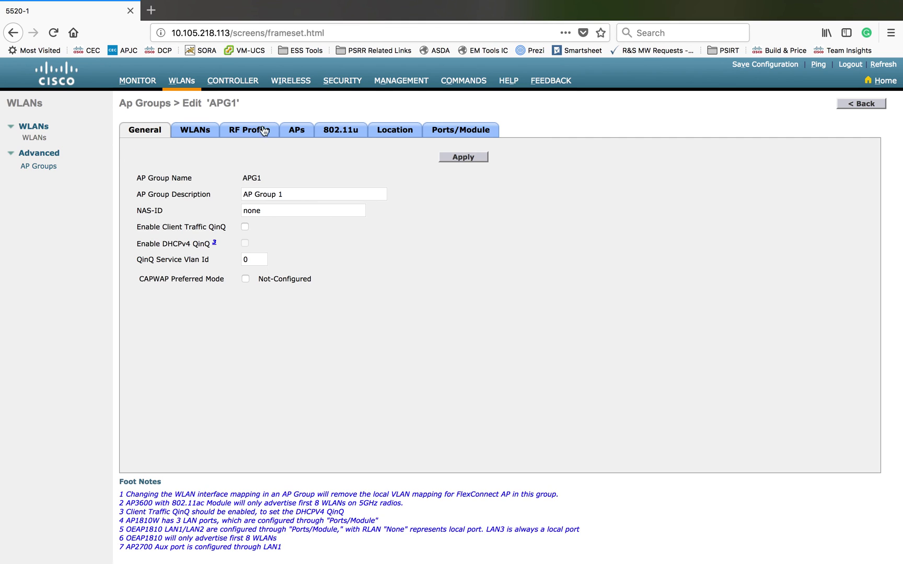
{"action": "left_click", "coordinate": [297, 132]}
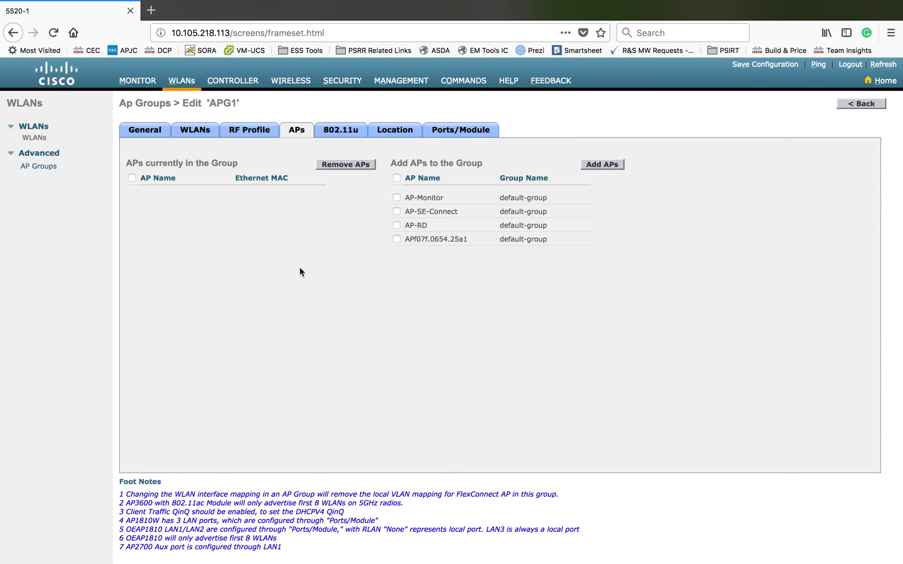
Refresh and recheck APG1's APs tab, which still lists no member access points
{"action": "left_click", "coordinate": [887, 68]}
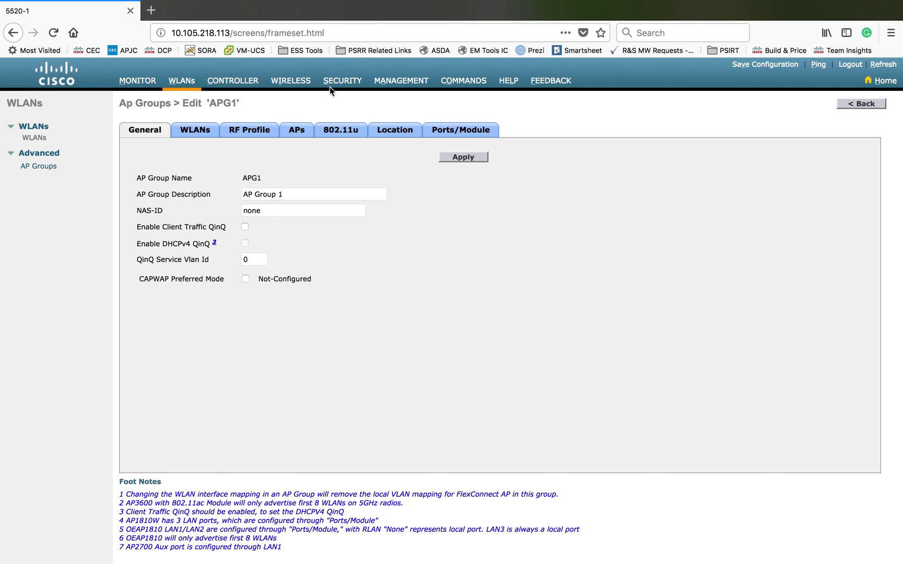
{"action": "left_click", "coordinate": [296, 135]}
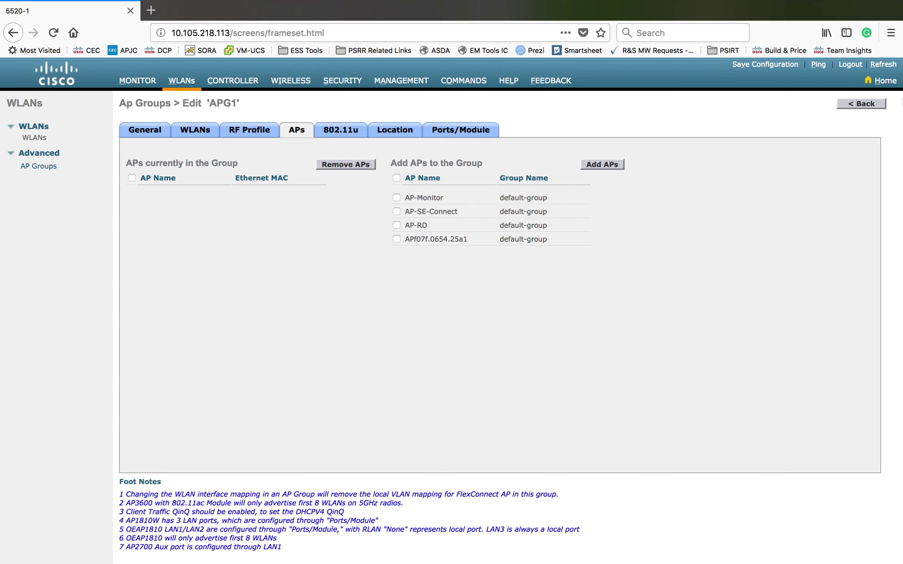
{"action": "left_click", "coordinate": [883, 65]}
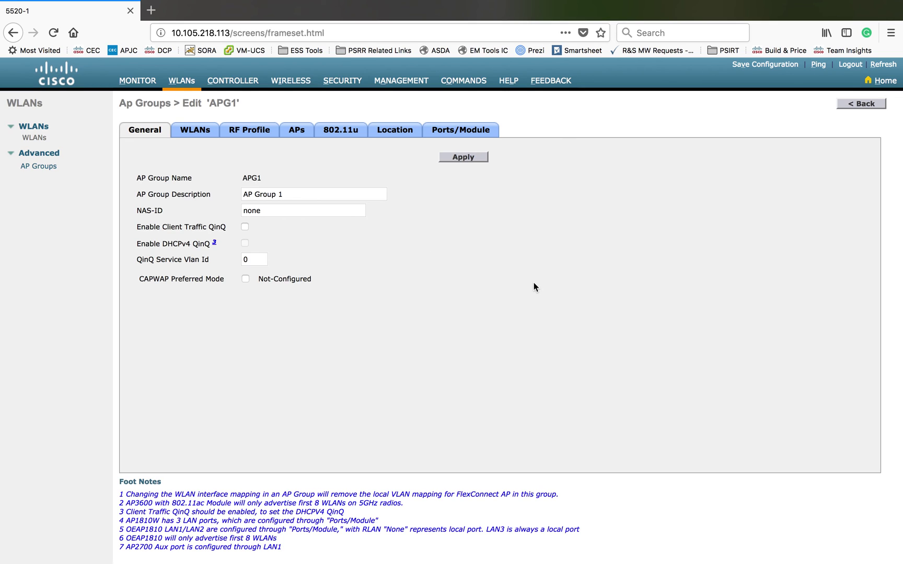
{"action": "left_click", "coordinate": [294, 135]}
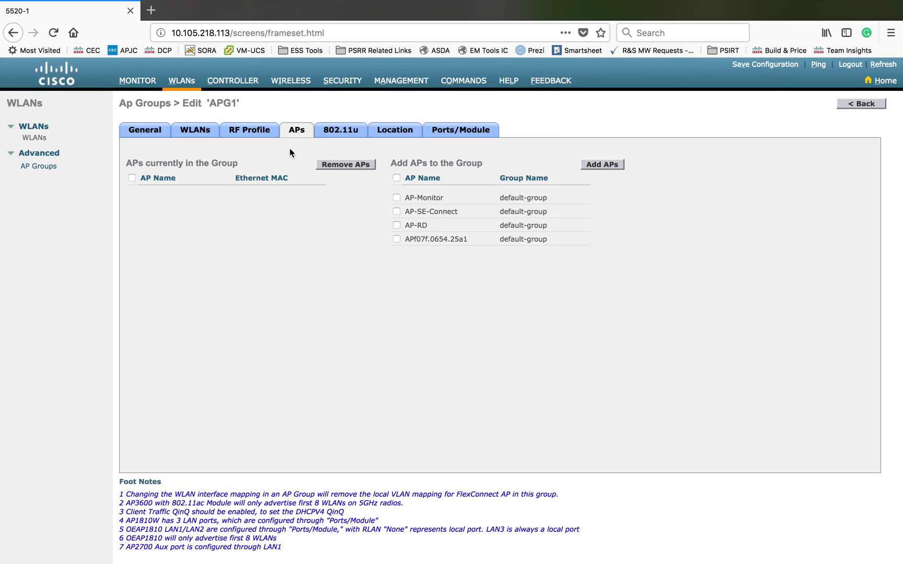
Return to the All APs list, now showing AP-Monitor, AP-SE-Connect and AP-RD
{"action": "left_click", "coordinate": [143, 132]}
{"action": "left_click", "coordinate": [294, 81]}
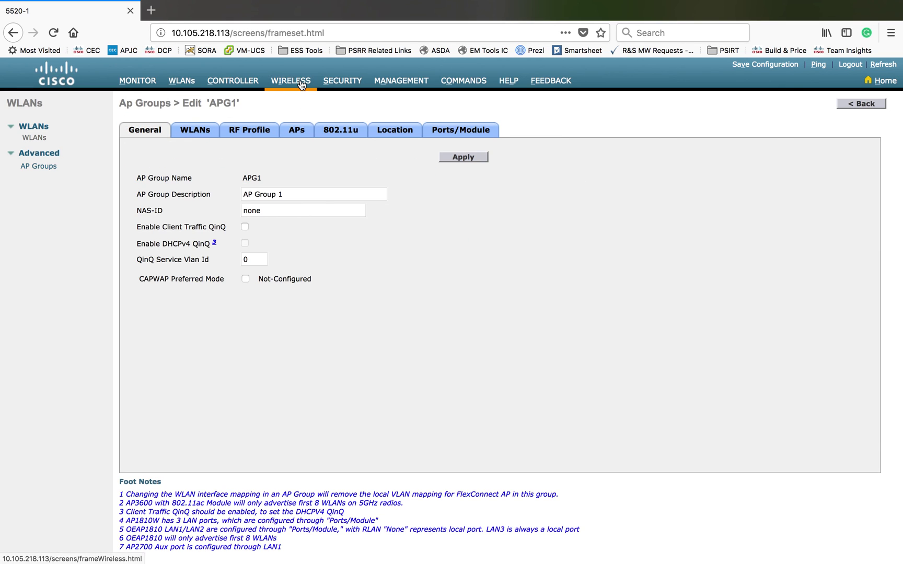
{"action": "left_click", "coordinate": [301, 85]}
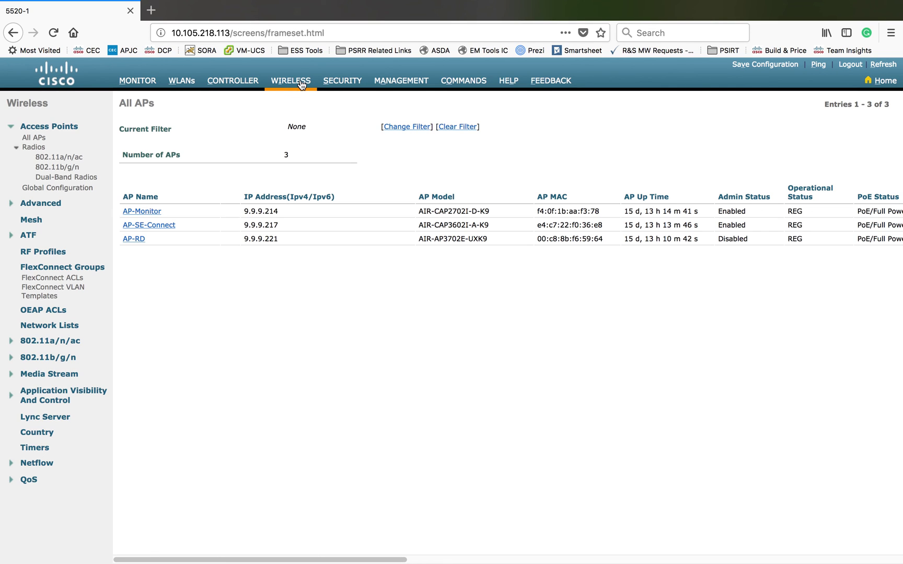
Refresh the All APs list until AP-Flex-1 rejoins as the fourth access point
{"action": "left_click", "coordinate": [302, 84]}
{"action": "left_click", "coordinate": [301, 84]}
{"action": "left_click", "coordinate": [302, 85]}
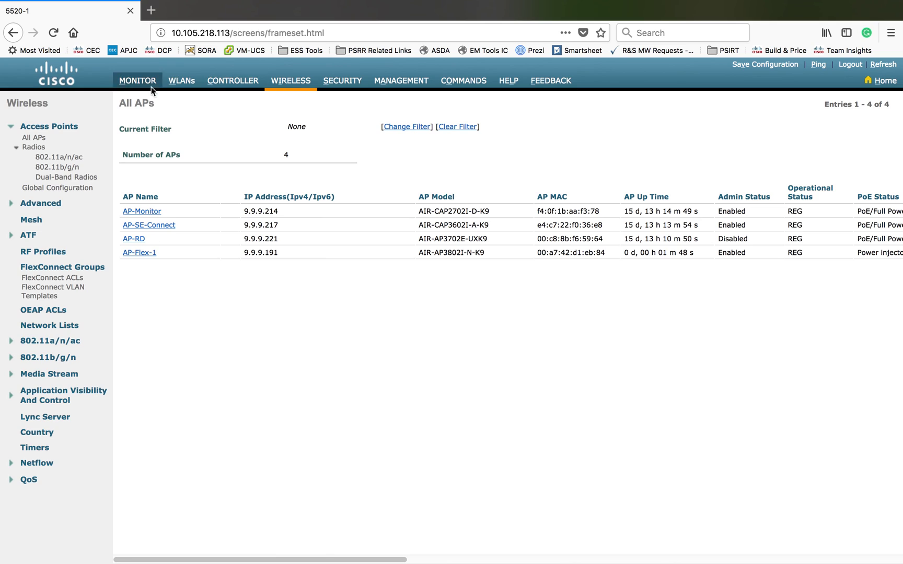
Go to WLANs > Advanced > AP Groups, listing APG1 and default-group
{"action": "left_click", "coordinate": [183, 84]}
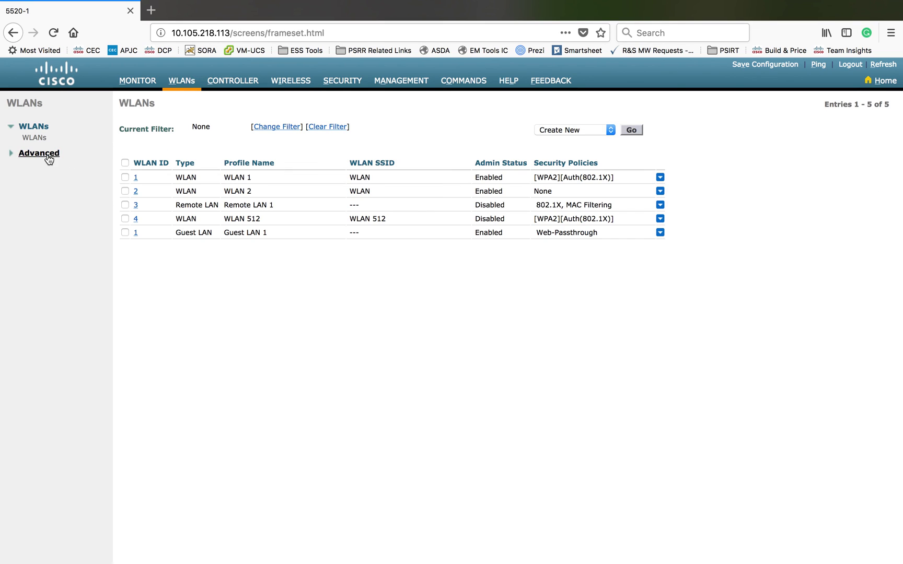
{"action": "left_click", "coordinate": [47, 154]}
{"action": "left_click", "coordinate": [40, 166]}
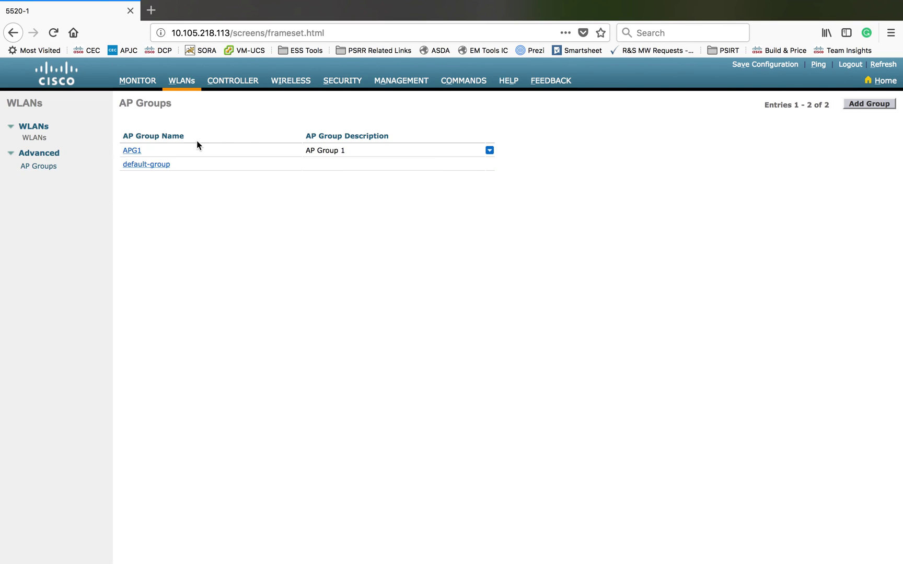
Confirm AP-Flex-1 is listed in APG1's APs, then view its mapped WLANs, WLAN and WLAN 512
{"action": "left_click", "coordinate": [132, 150]}
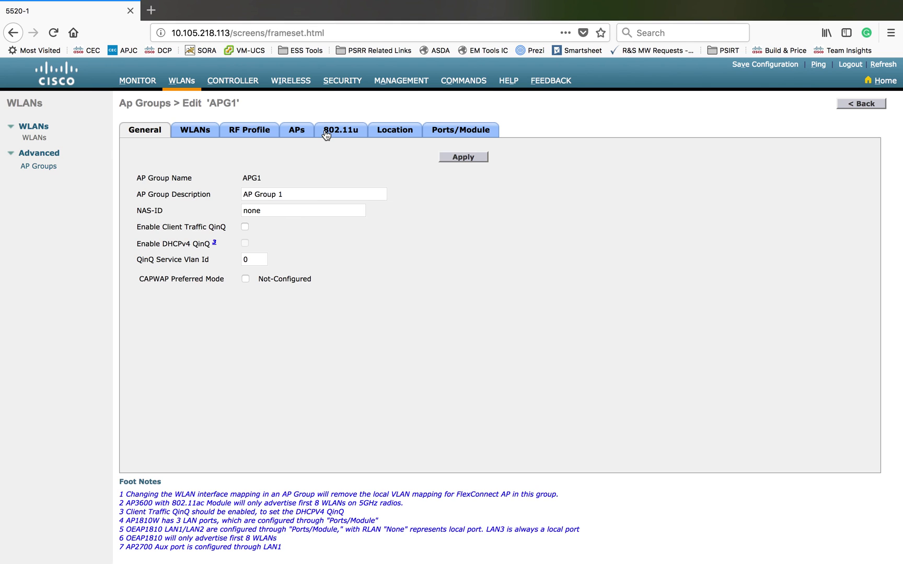
{"action": "left_click", "coordinate": [300, 136]}
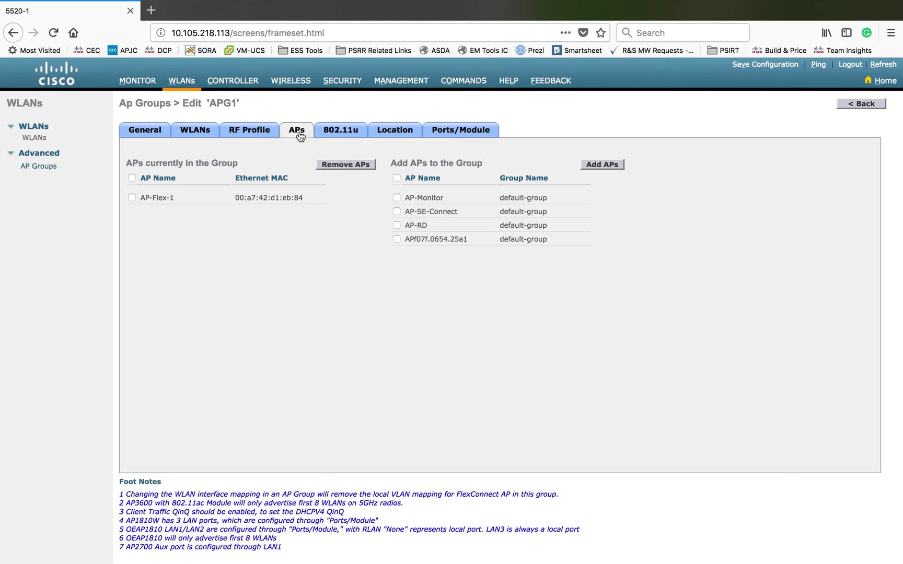
{"action": "triple_click", "coordinate": [160, 198]}
{"action": "left_click", "coordinate": [193, 130]}
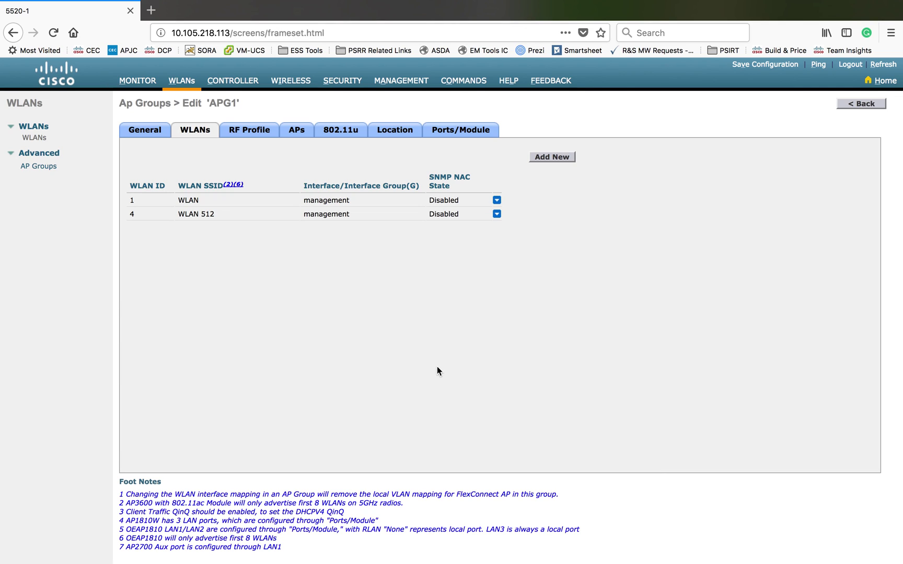
{"action": "left_click", "coordinate": [296, 130]}
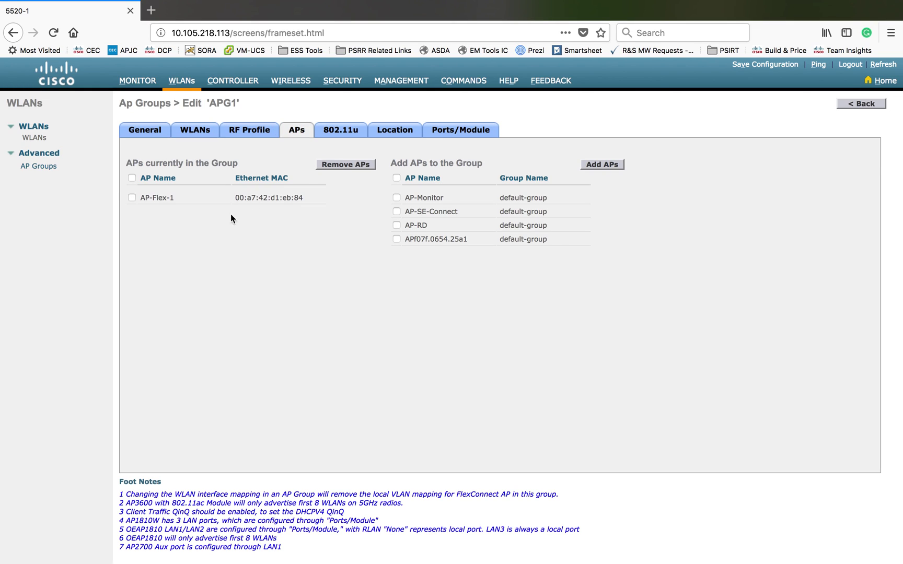
{"action": "triple_click", "coordinate": [160, 200]}
{"action": "left_click", "coordinate": [191, 133]}
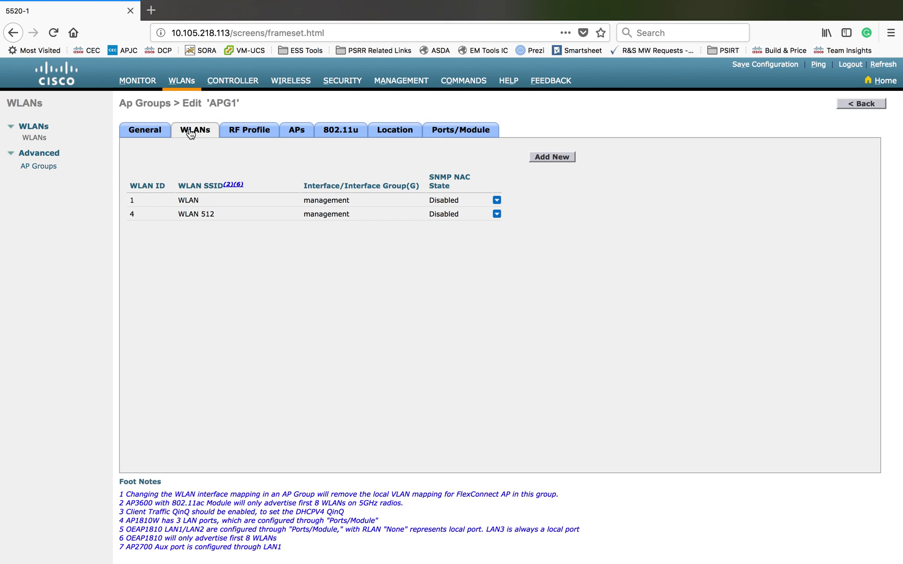
{"action": "double_click", "coordinate": [187, 200]}
{"action": "triple_click", "coordinate": [192, 214]}
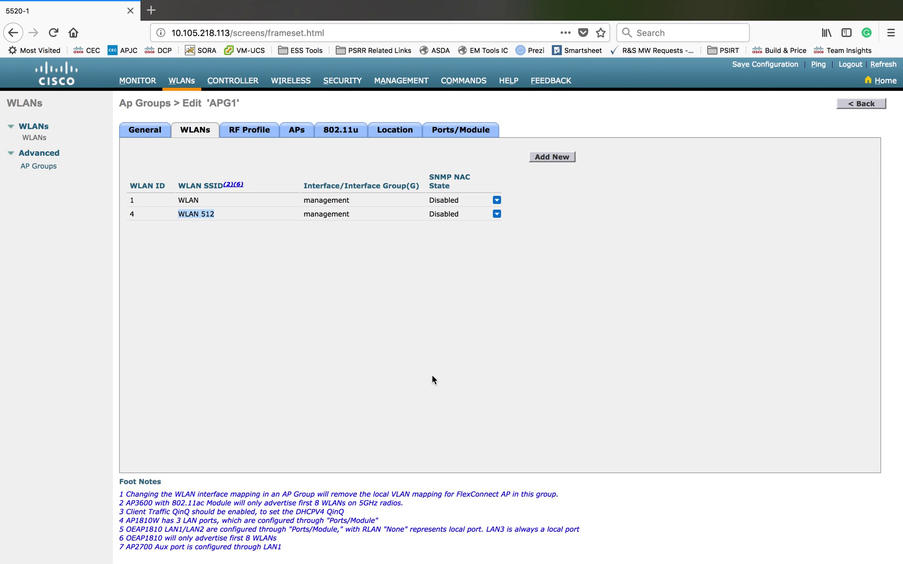